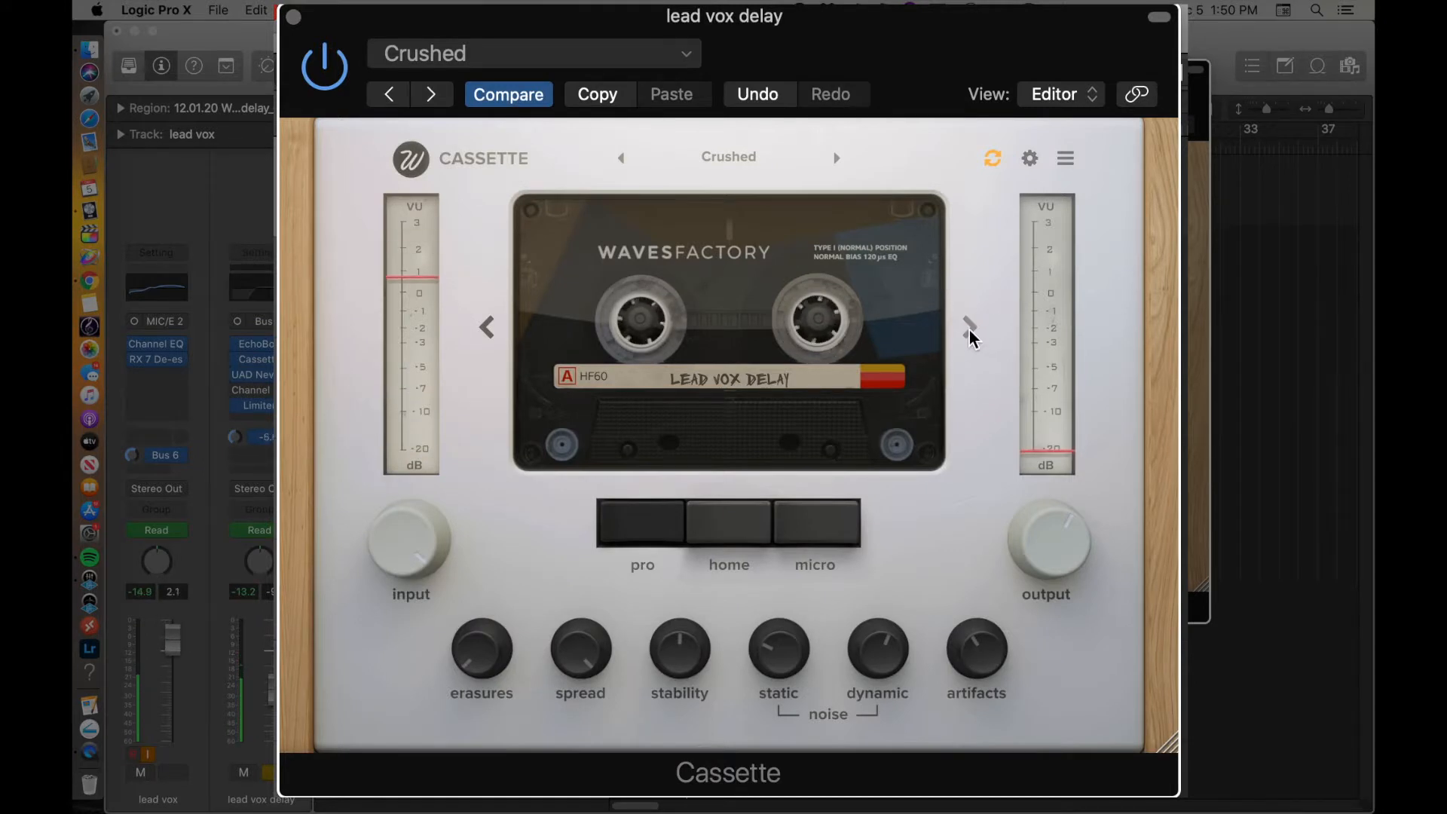
Step: Audition the lead vox delay through the other cassette tape types, stepping forward one at a time from the Type I tape
click(969, 330)
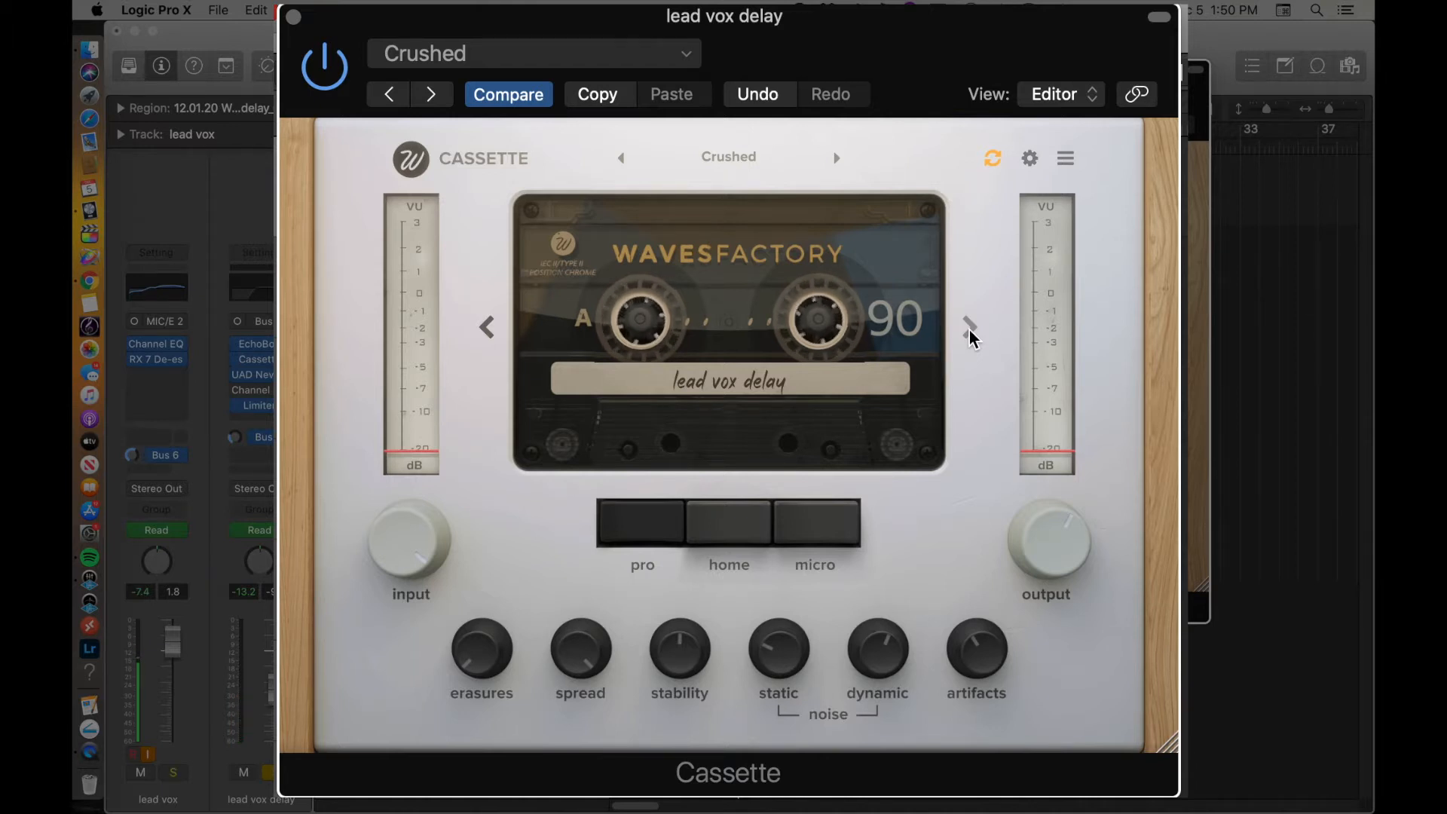
click(970, 332)
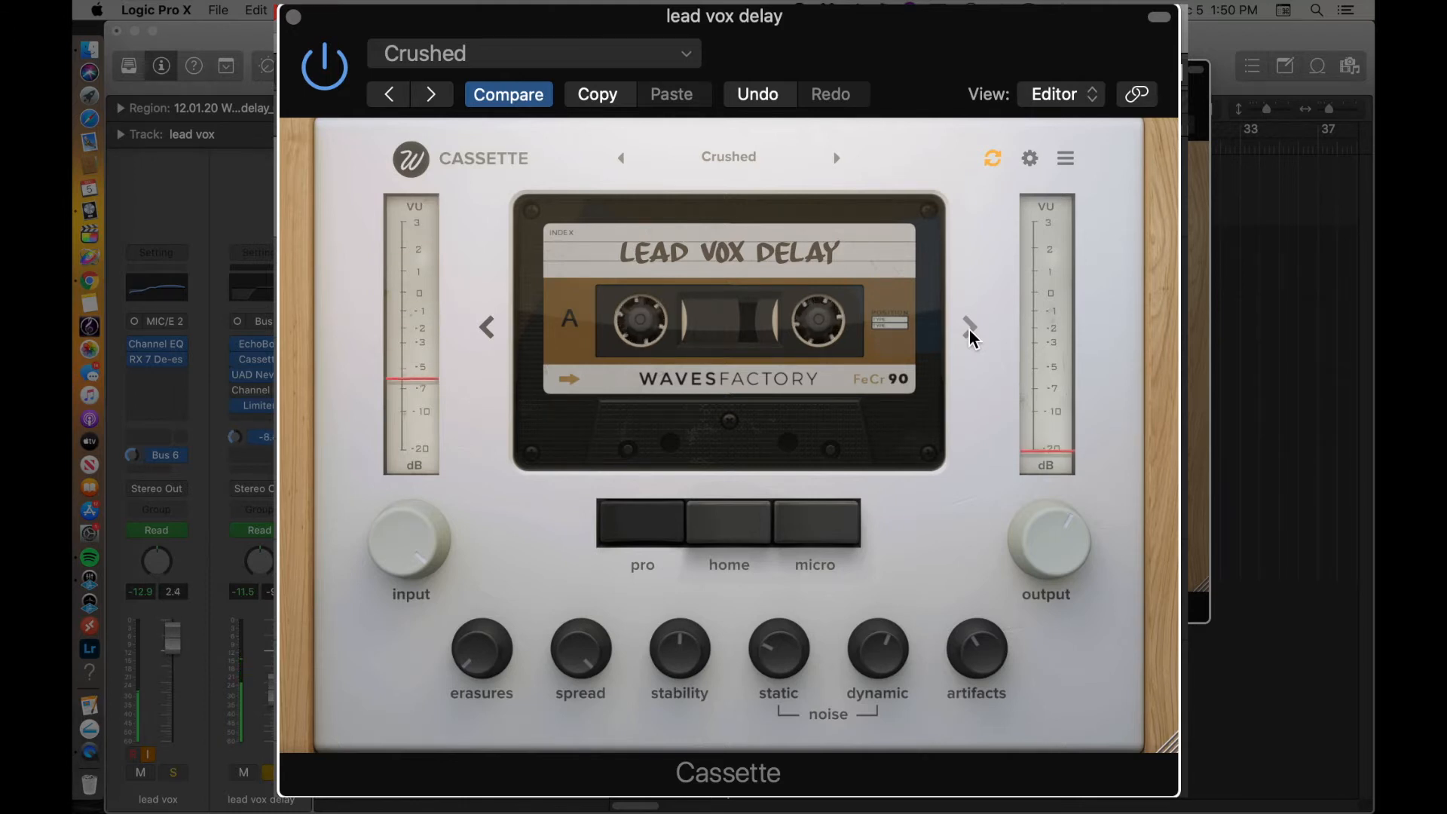
click(970, 330)
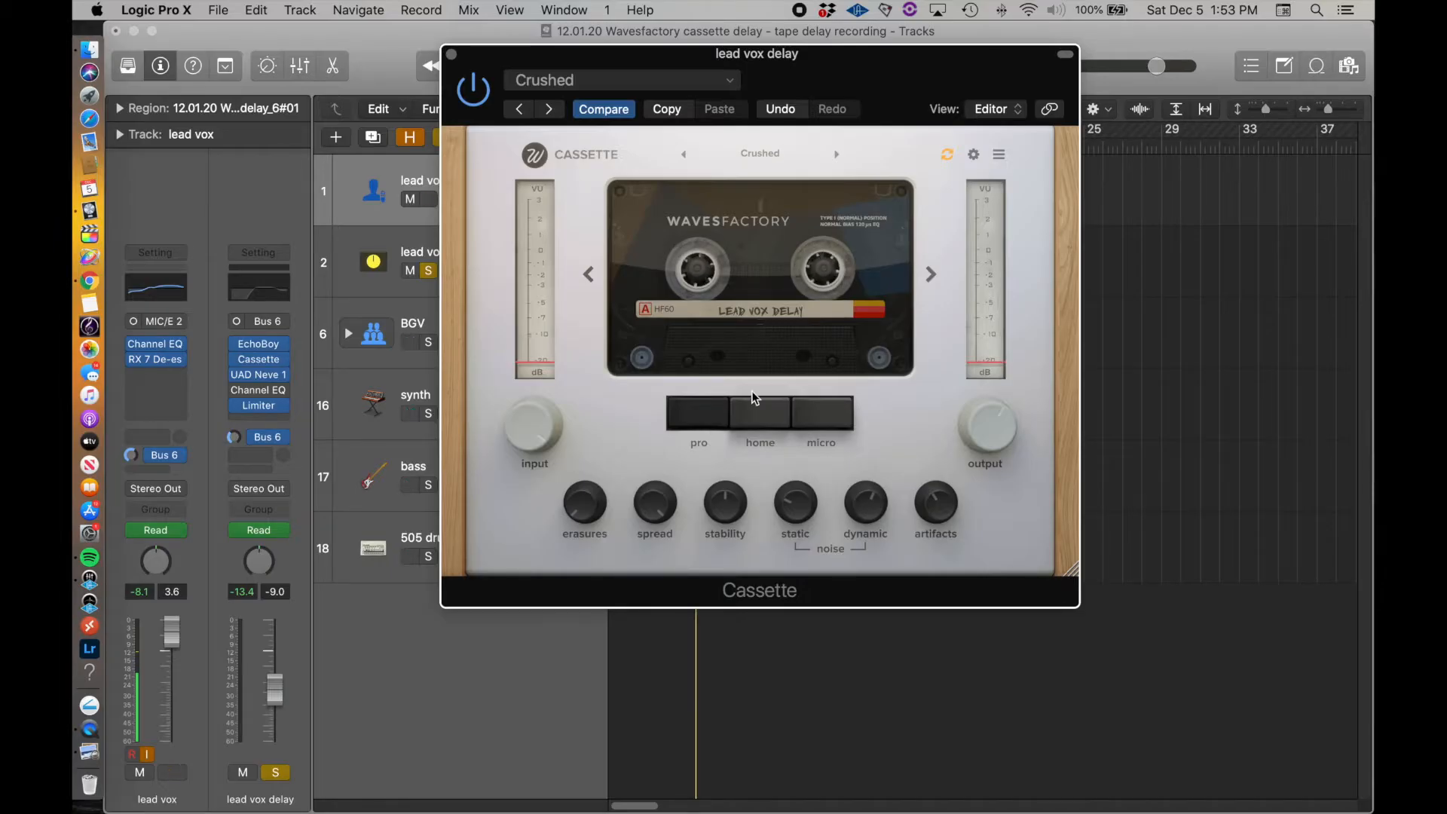
Step: Compare the pro, home and micro machine types on the lead vox delay's Cassette, leave micro selected, and open the plugin's settings
click(817, 417)
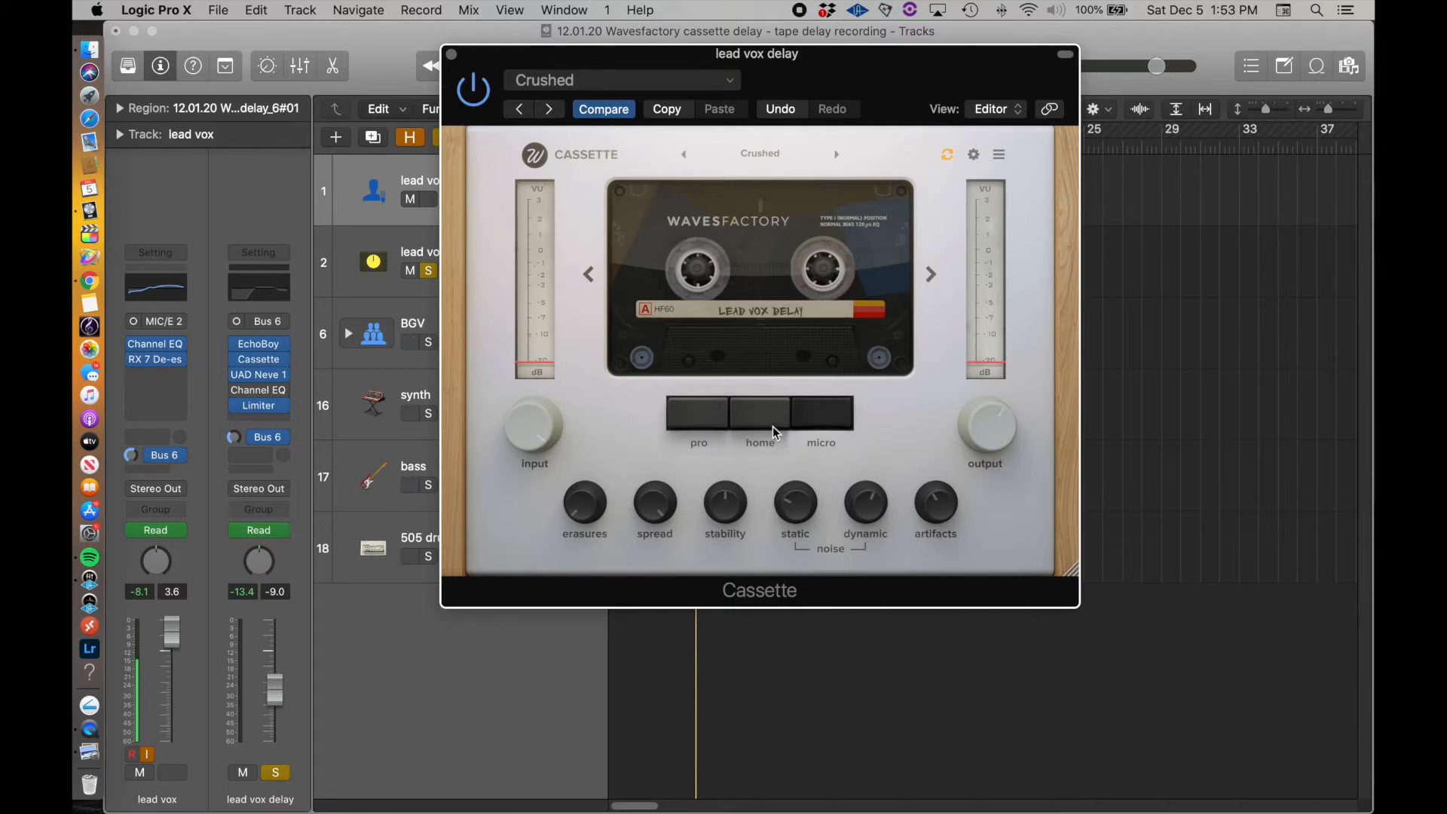
click(772, 425)
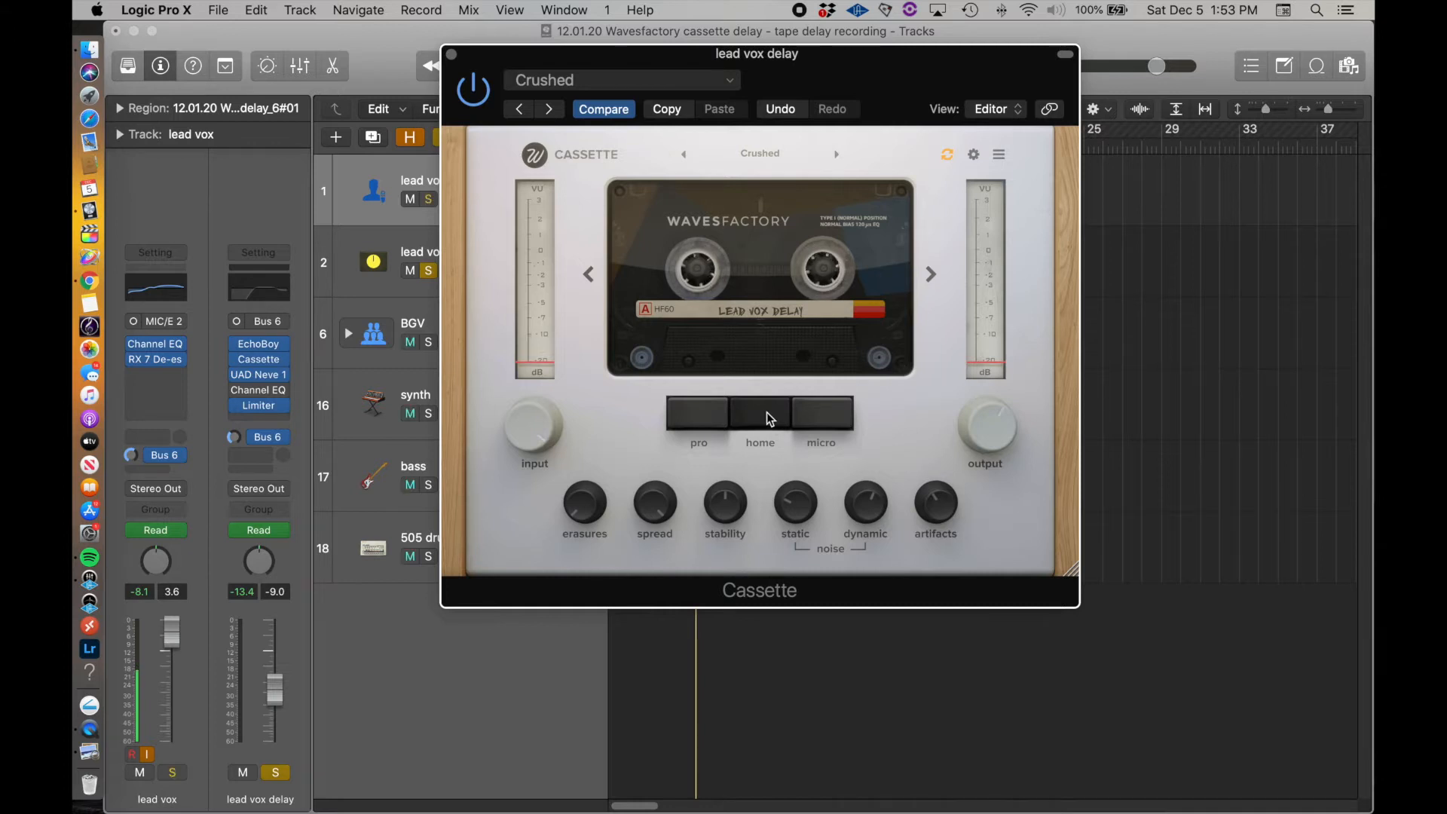
click(694, 415)
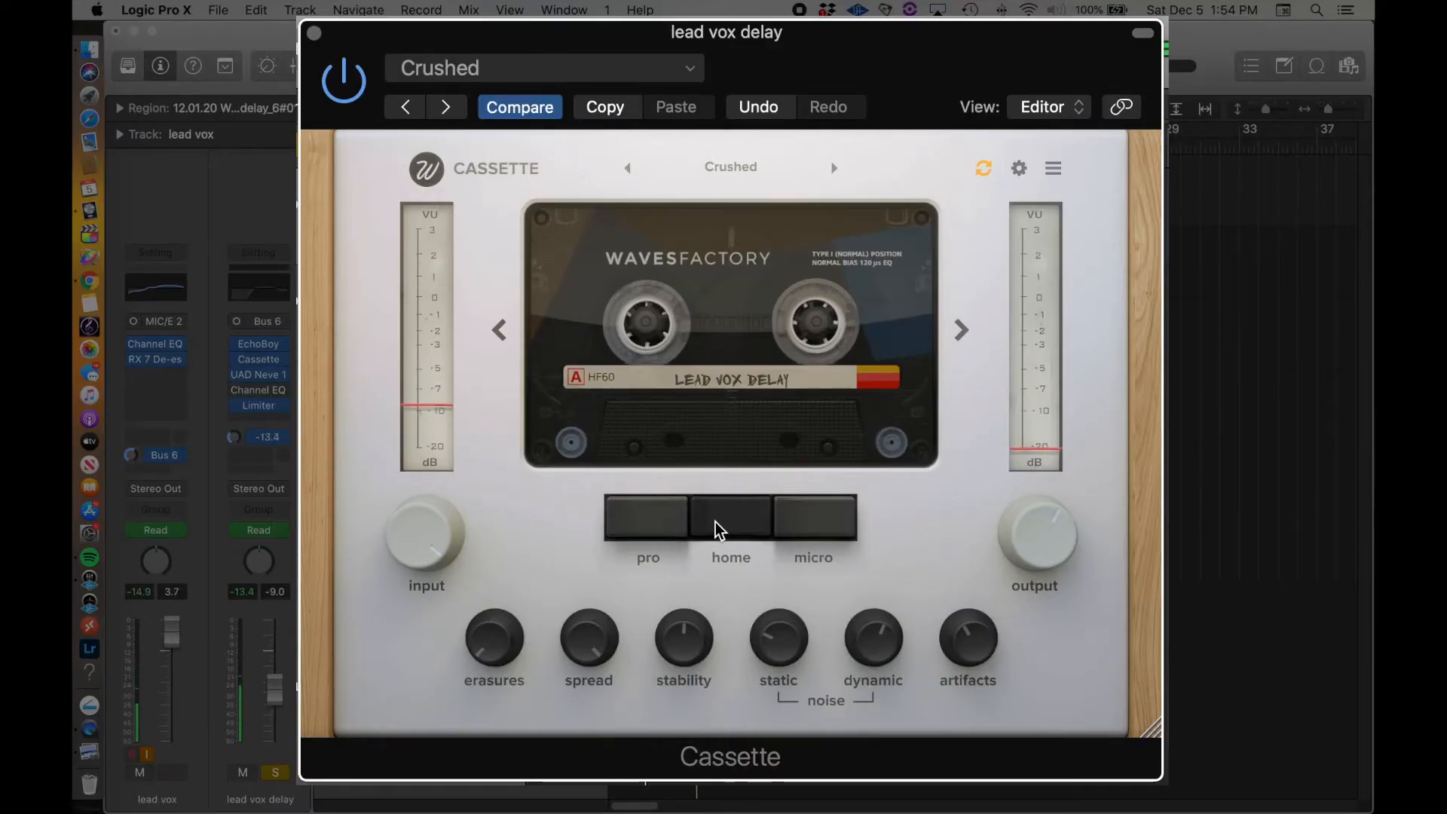
click(803, 512)
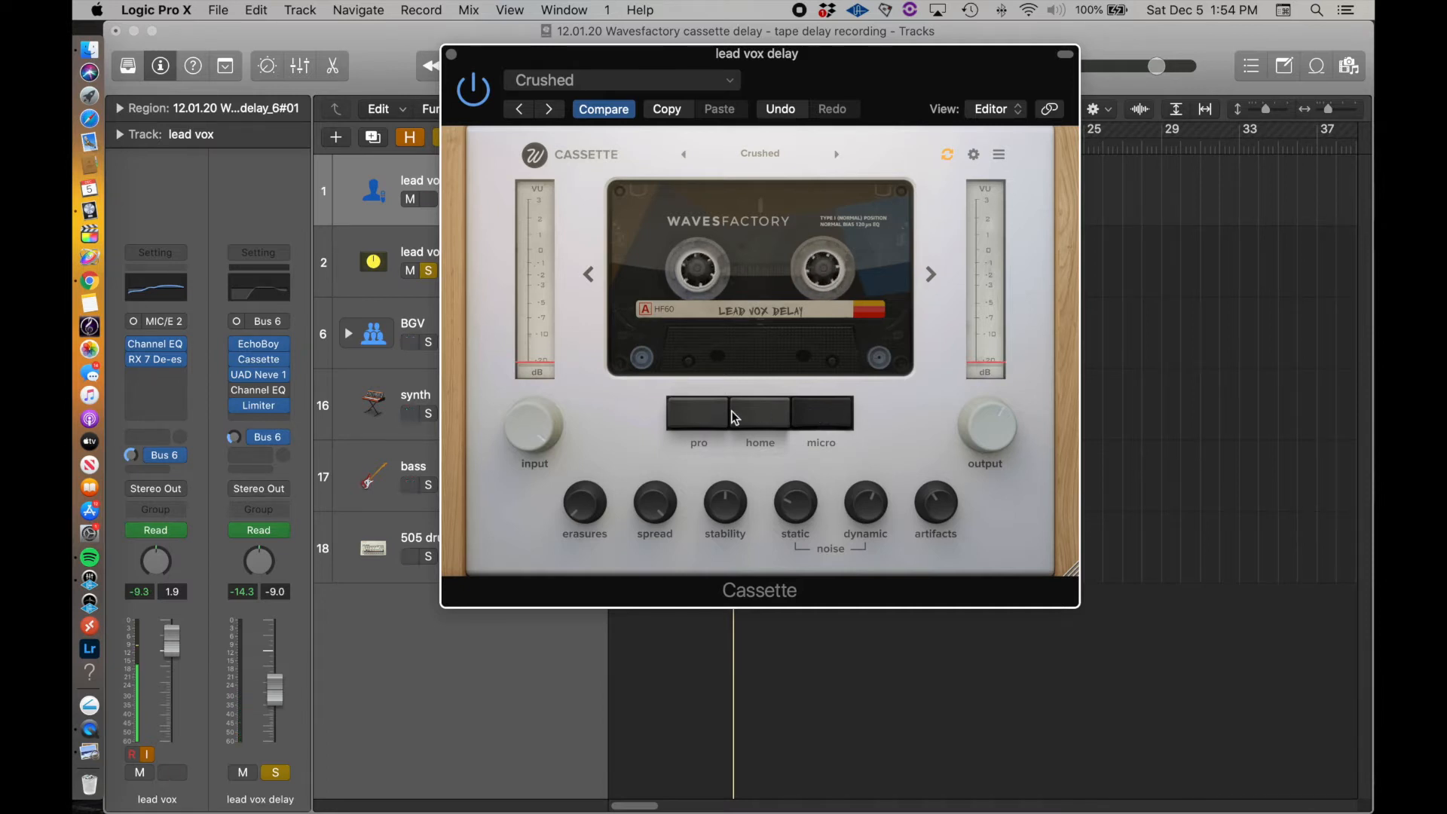
click(759, 413)
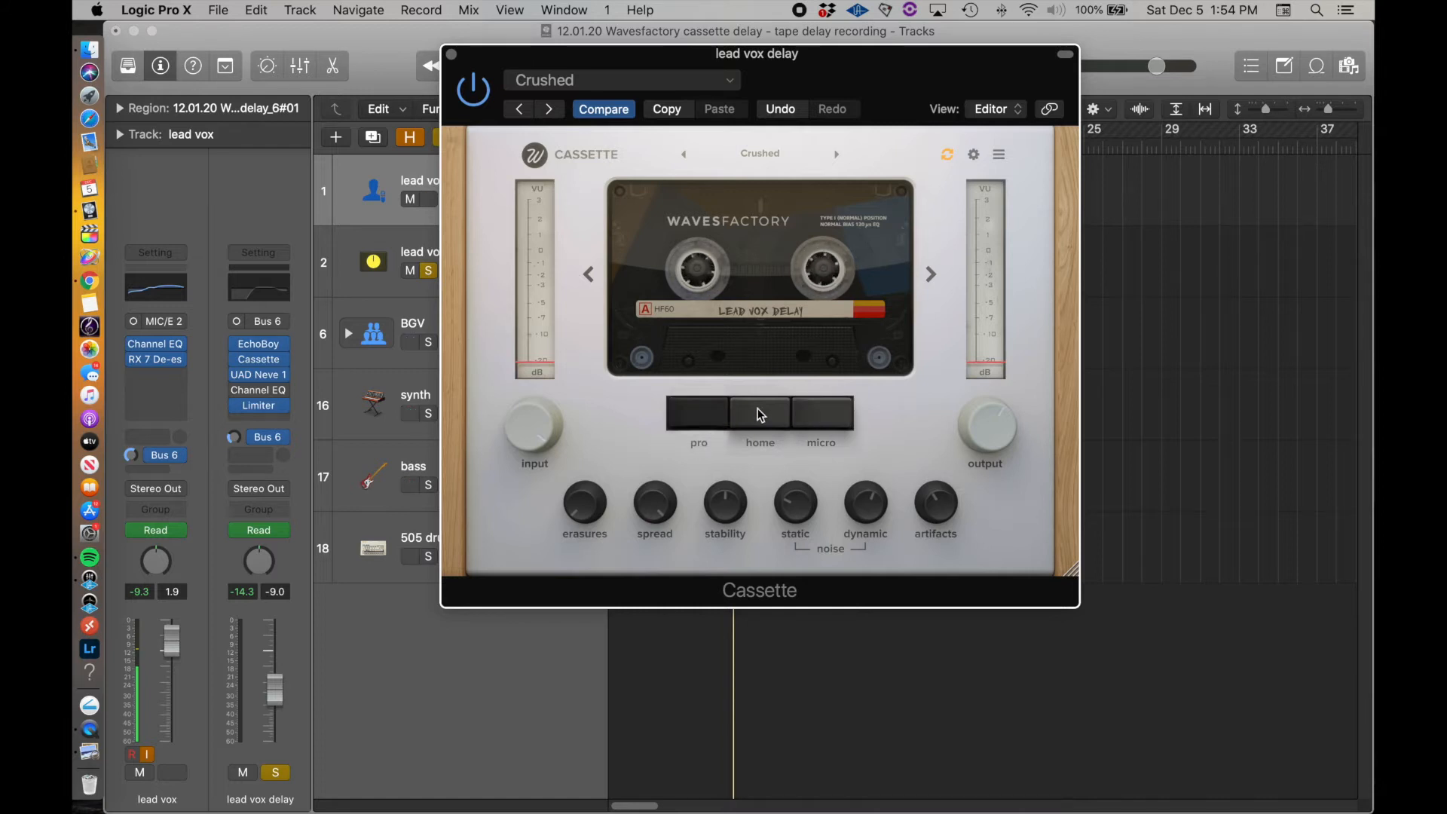
click(777, 419)
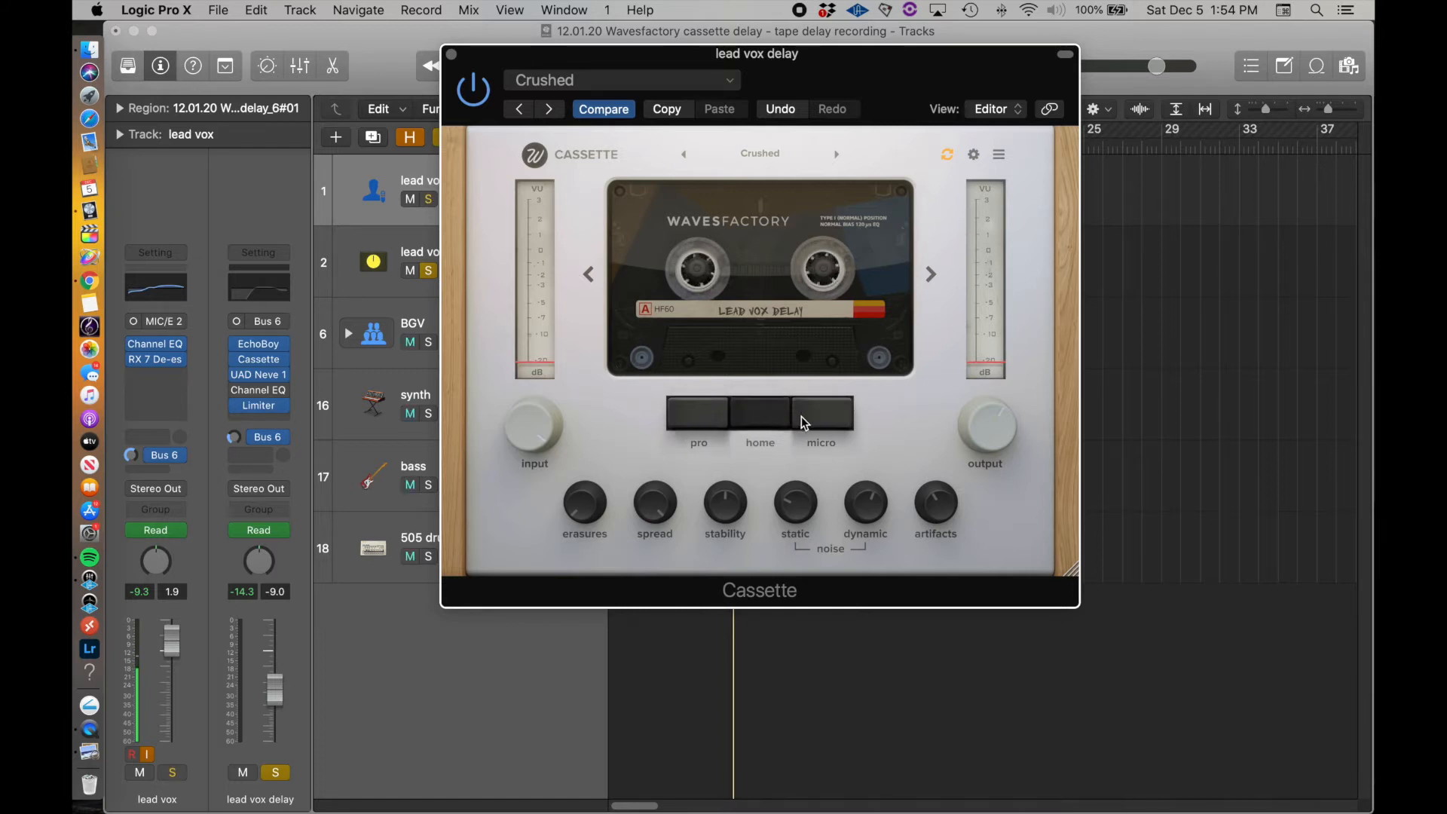
click(802, 416)
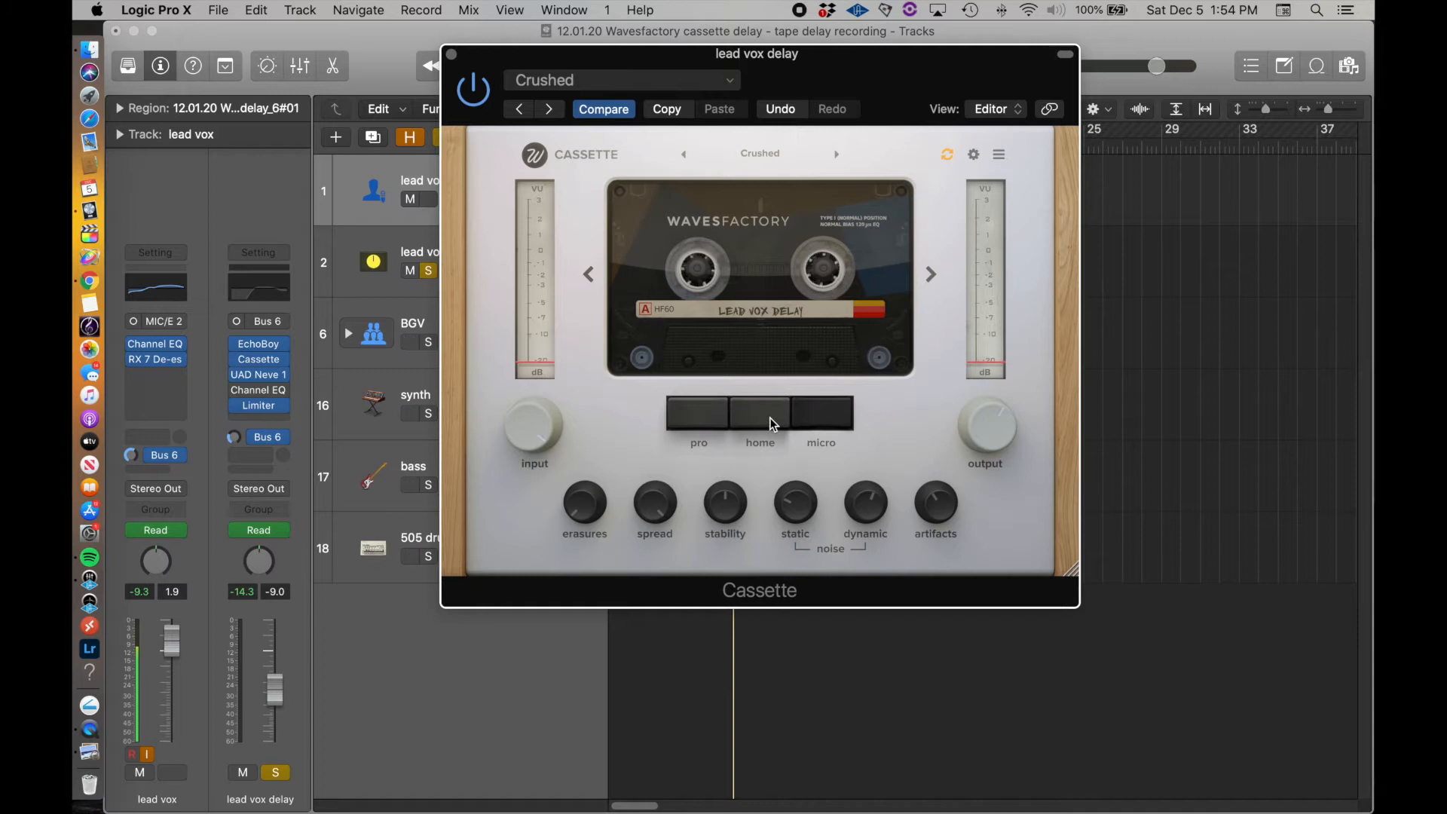
click(770, 418)
click(708, 418)
click(758, 415)
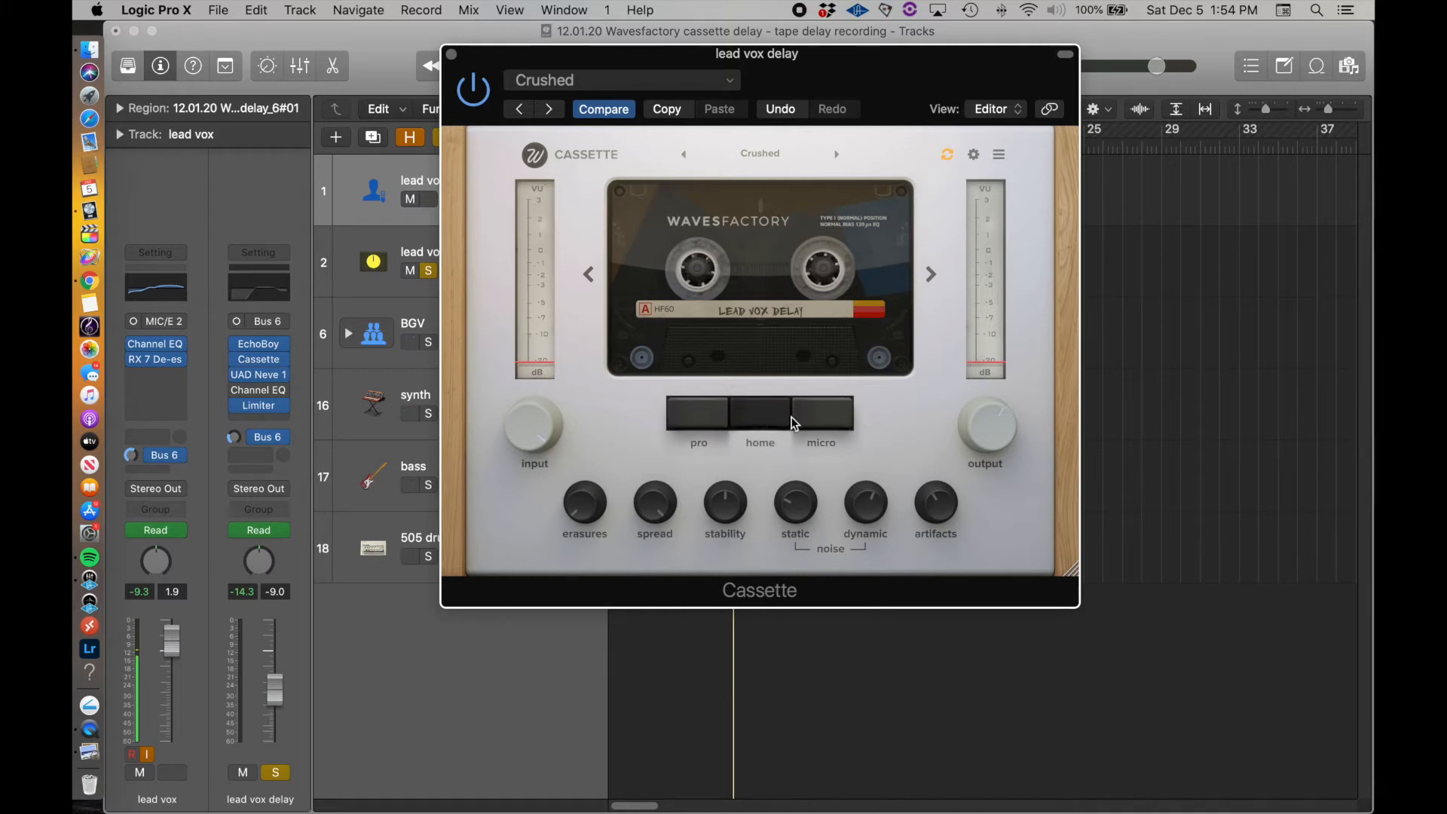
click(798, 416)
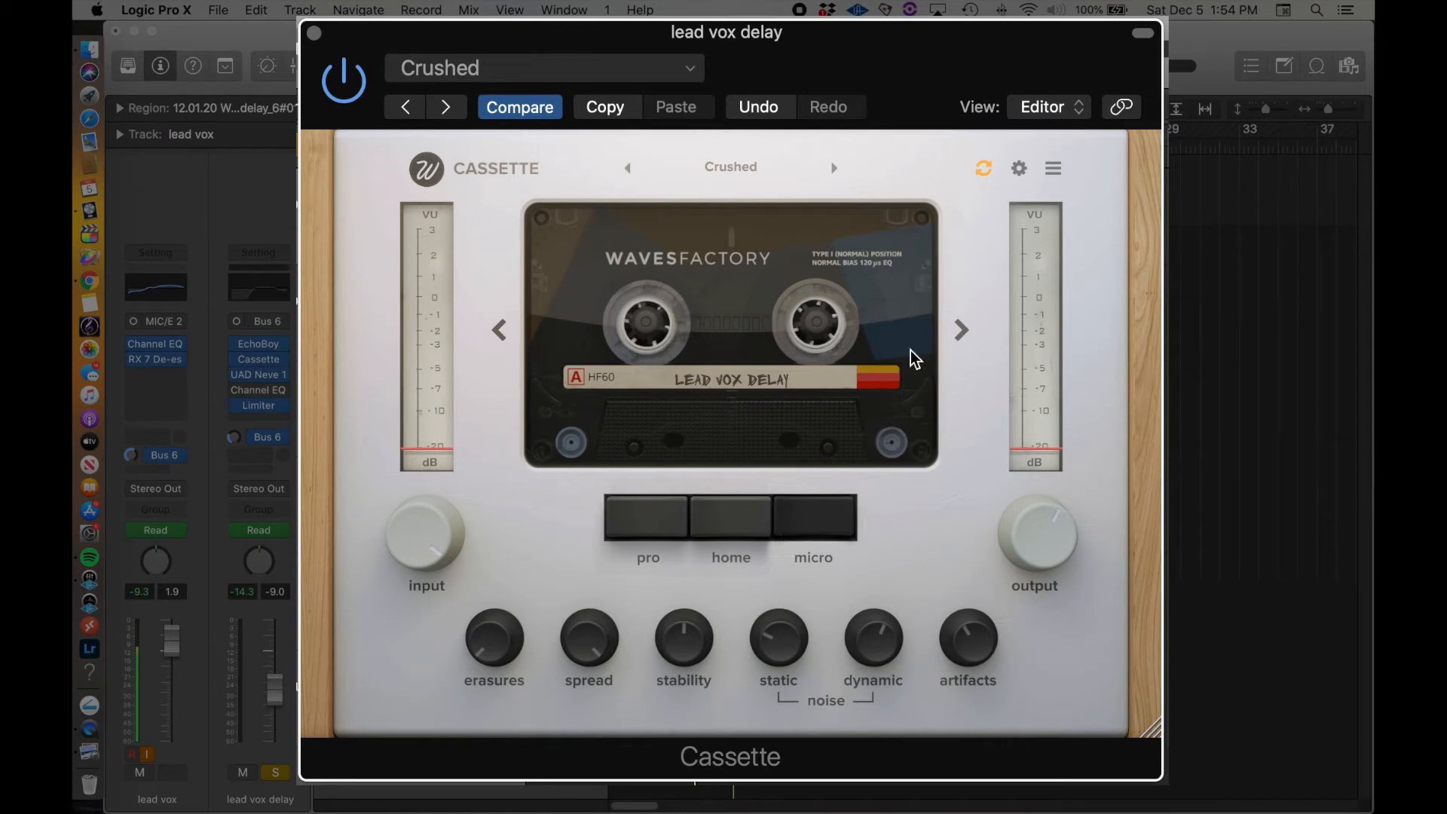
click(1019, 167)
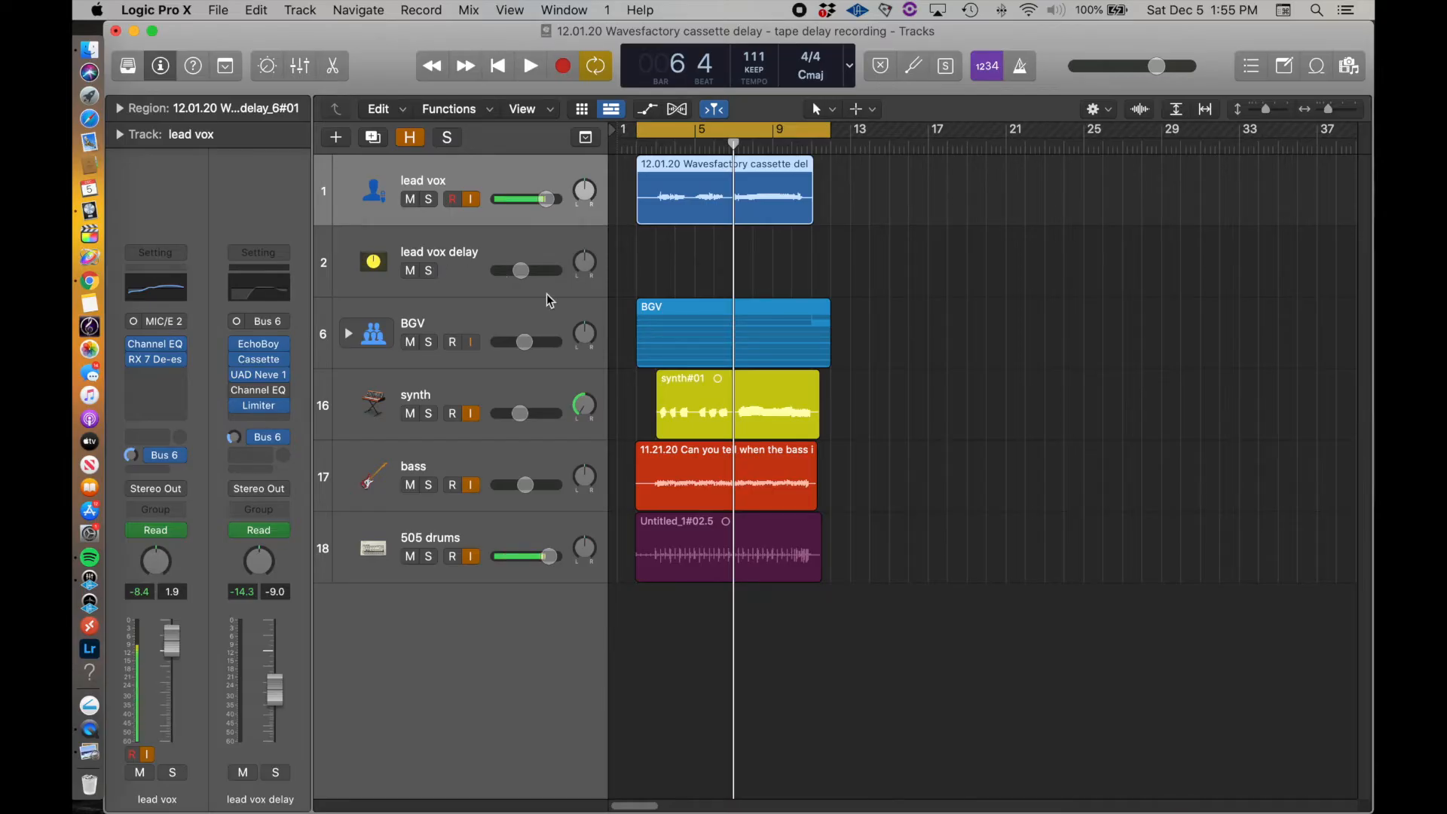
Step: Solo the synth track and play back its dry part
click(455, 396)
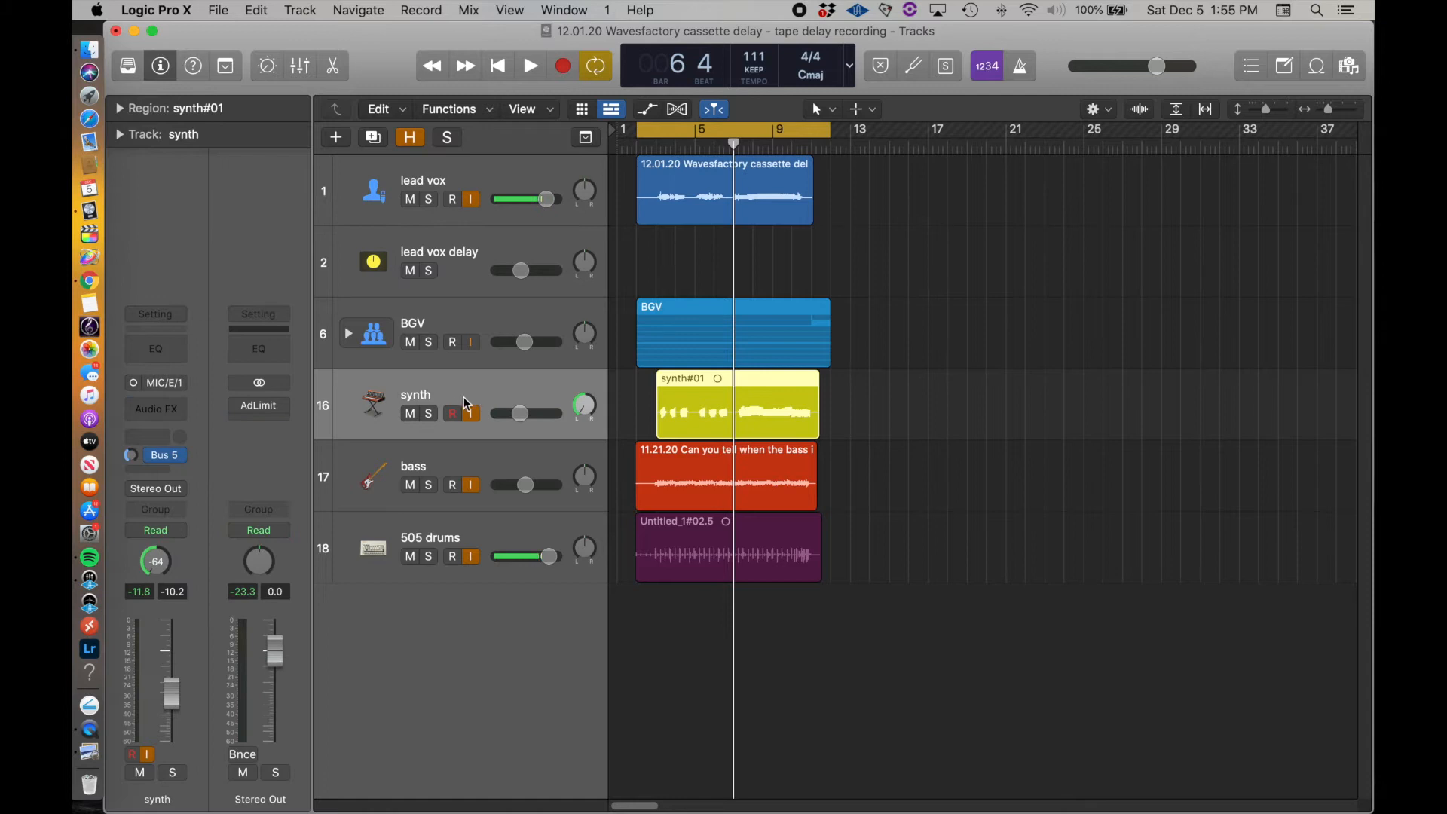
click(432, 418)
key(space)
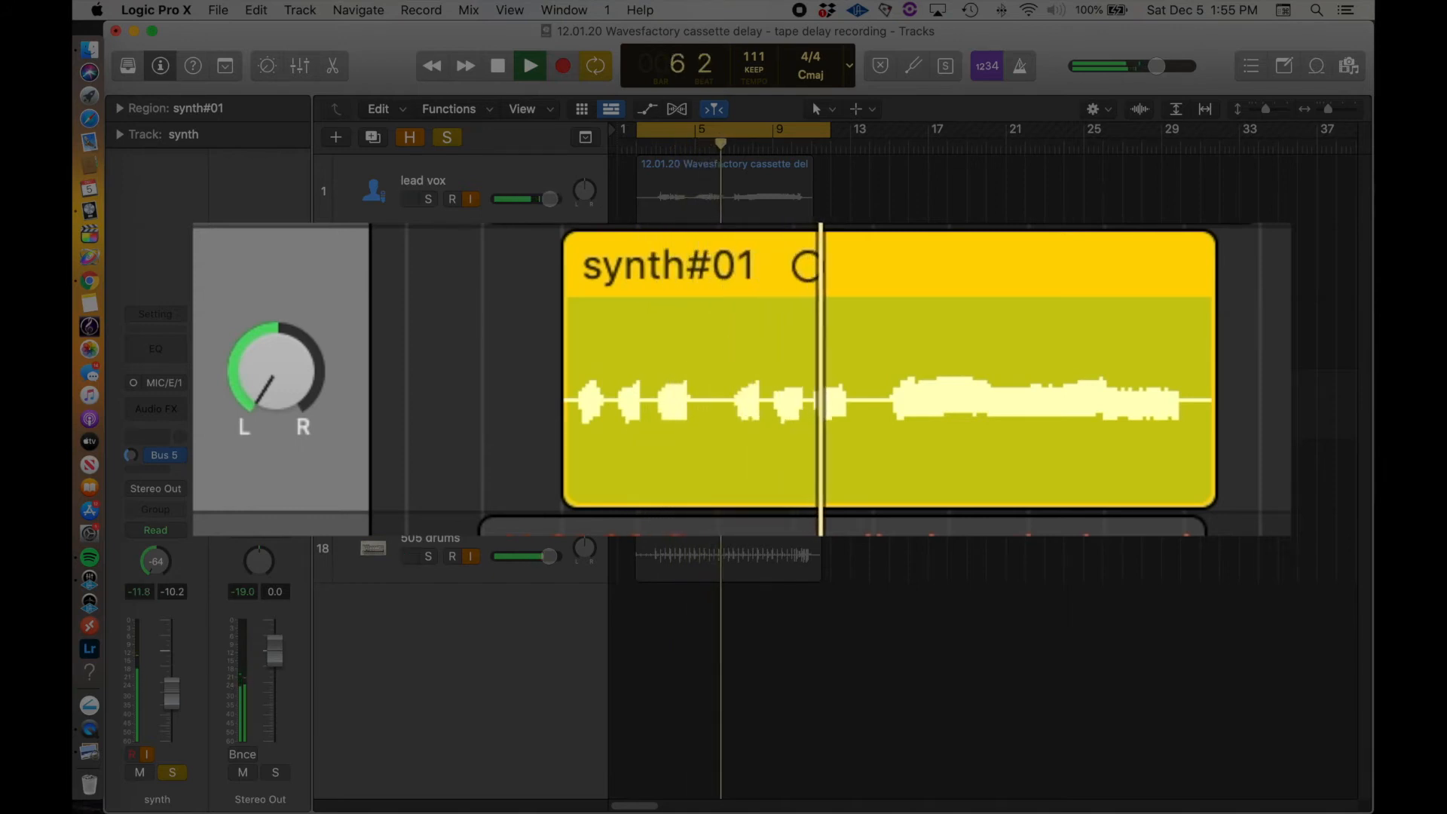
key(space)
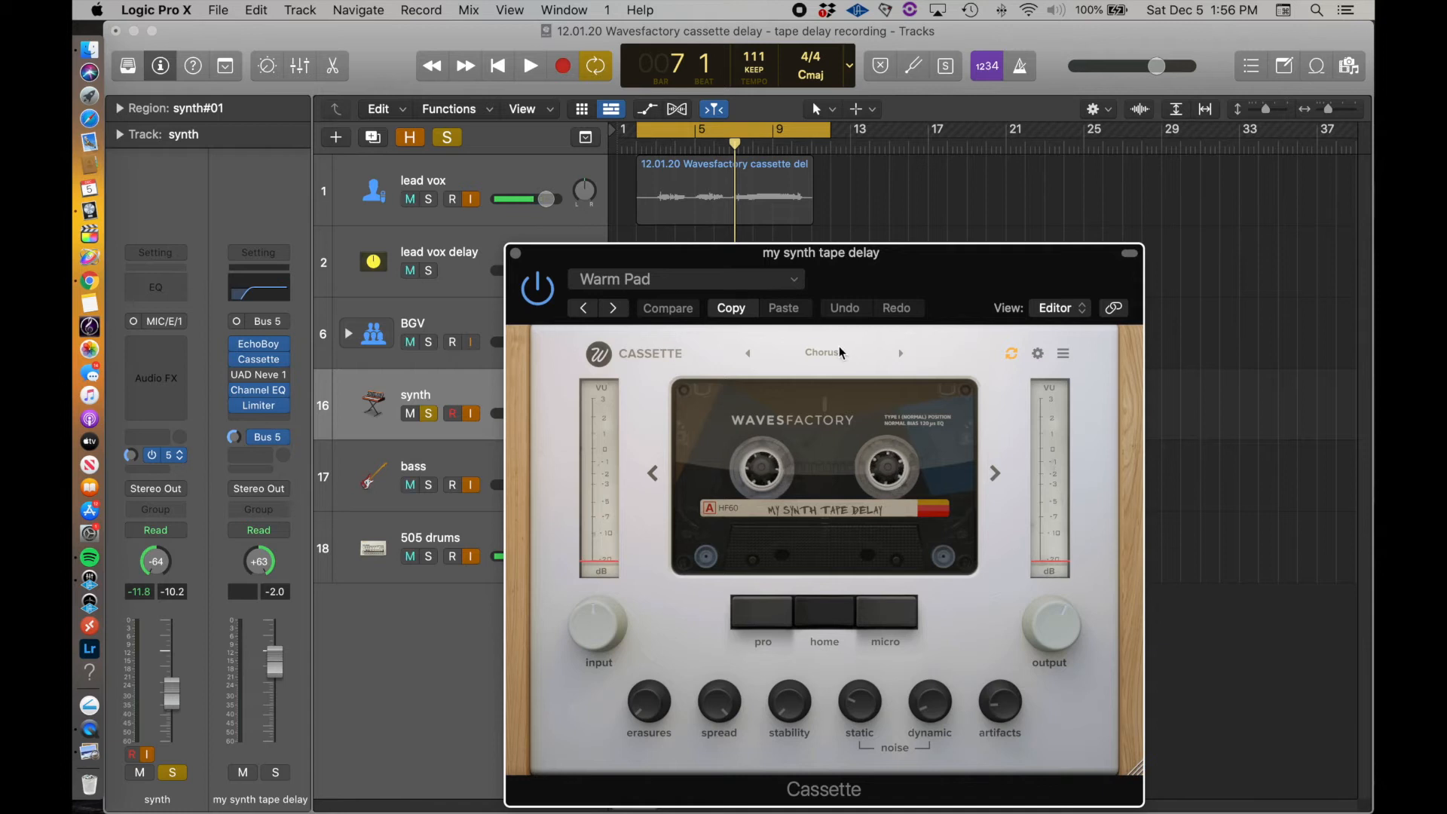
Step: Solo the my synth tape delay channel and open the advanced settings of its Cassette plugin
drag(842, 354, 938, 199)
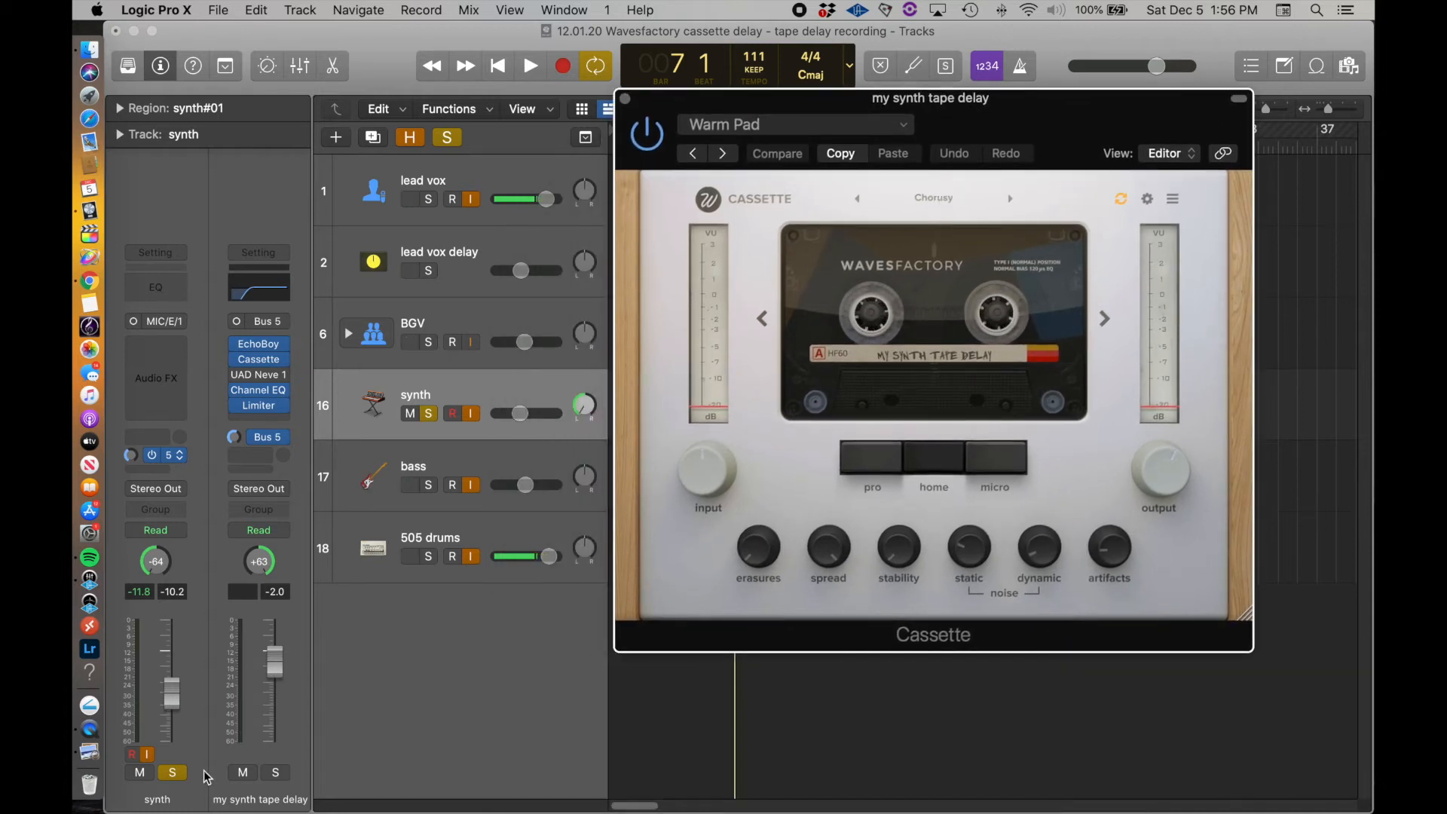
click(271, 773)
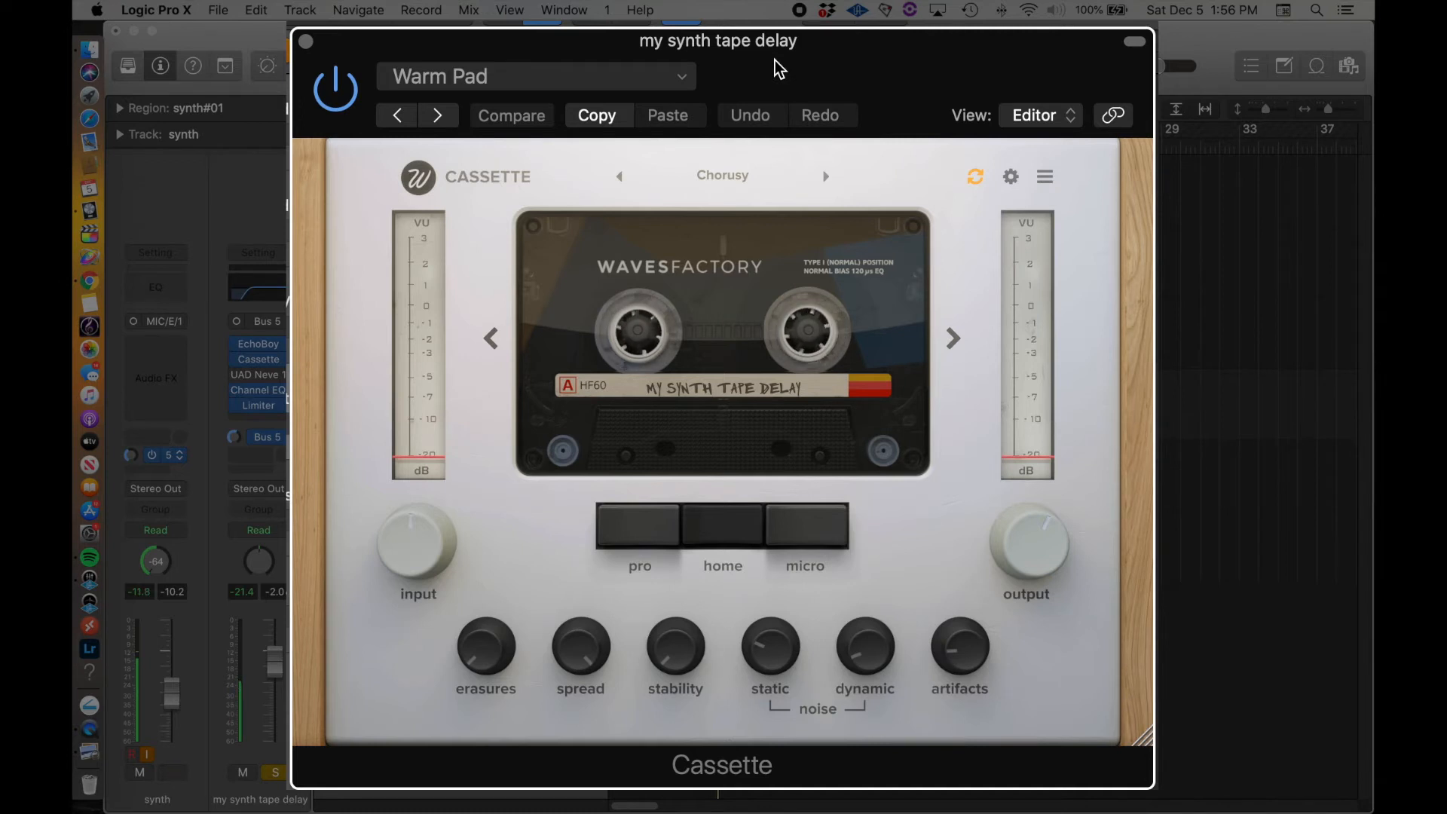
click(1011, 179)
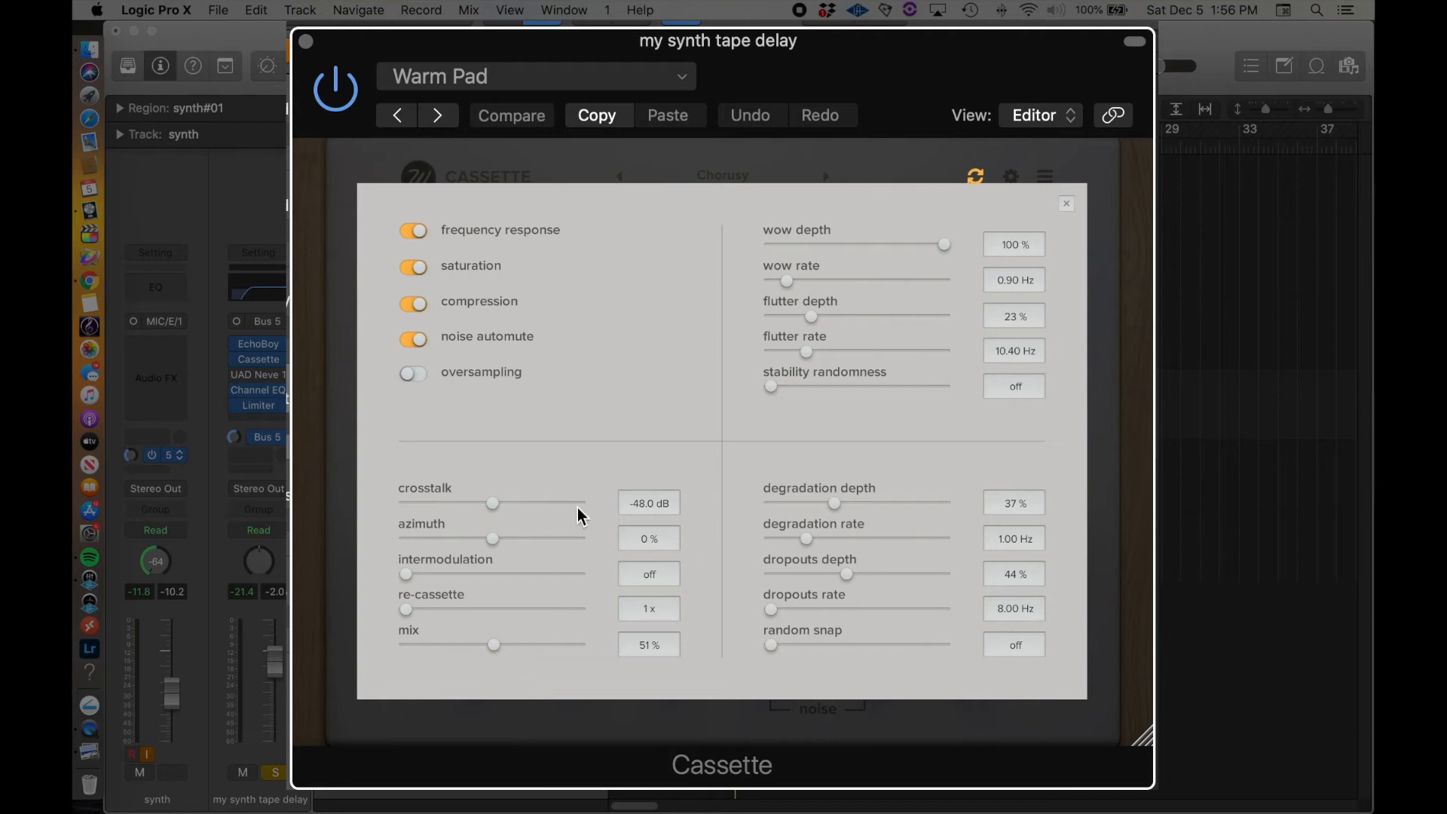
Step: Compare Cassette mix levels of 50% and 100% on the synth tape delay, and set the mix to about 55%
click(495, 646)
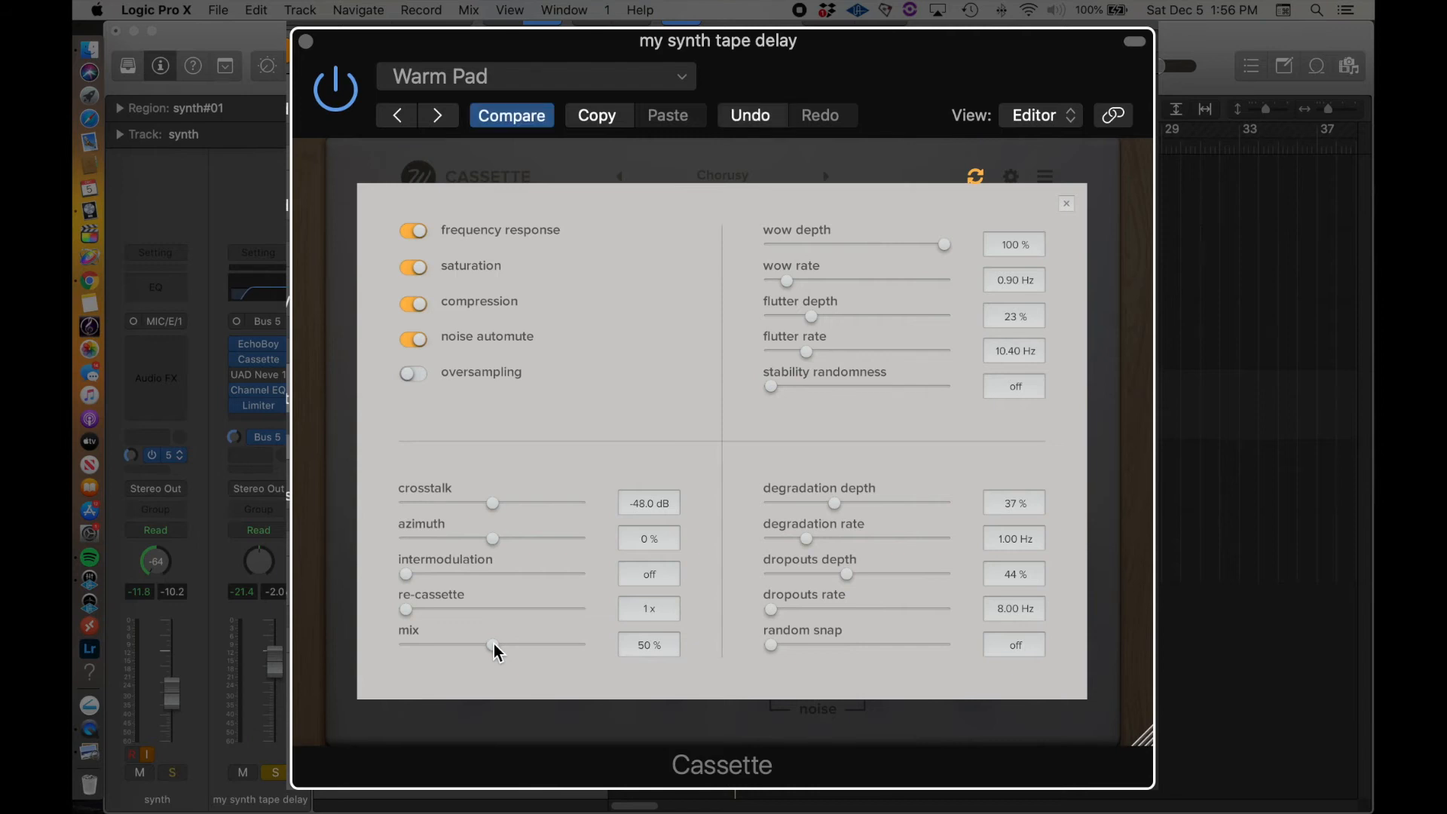
drag(764, 53, 835, 34)
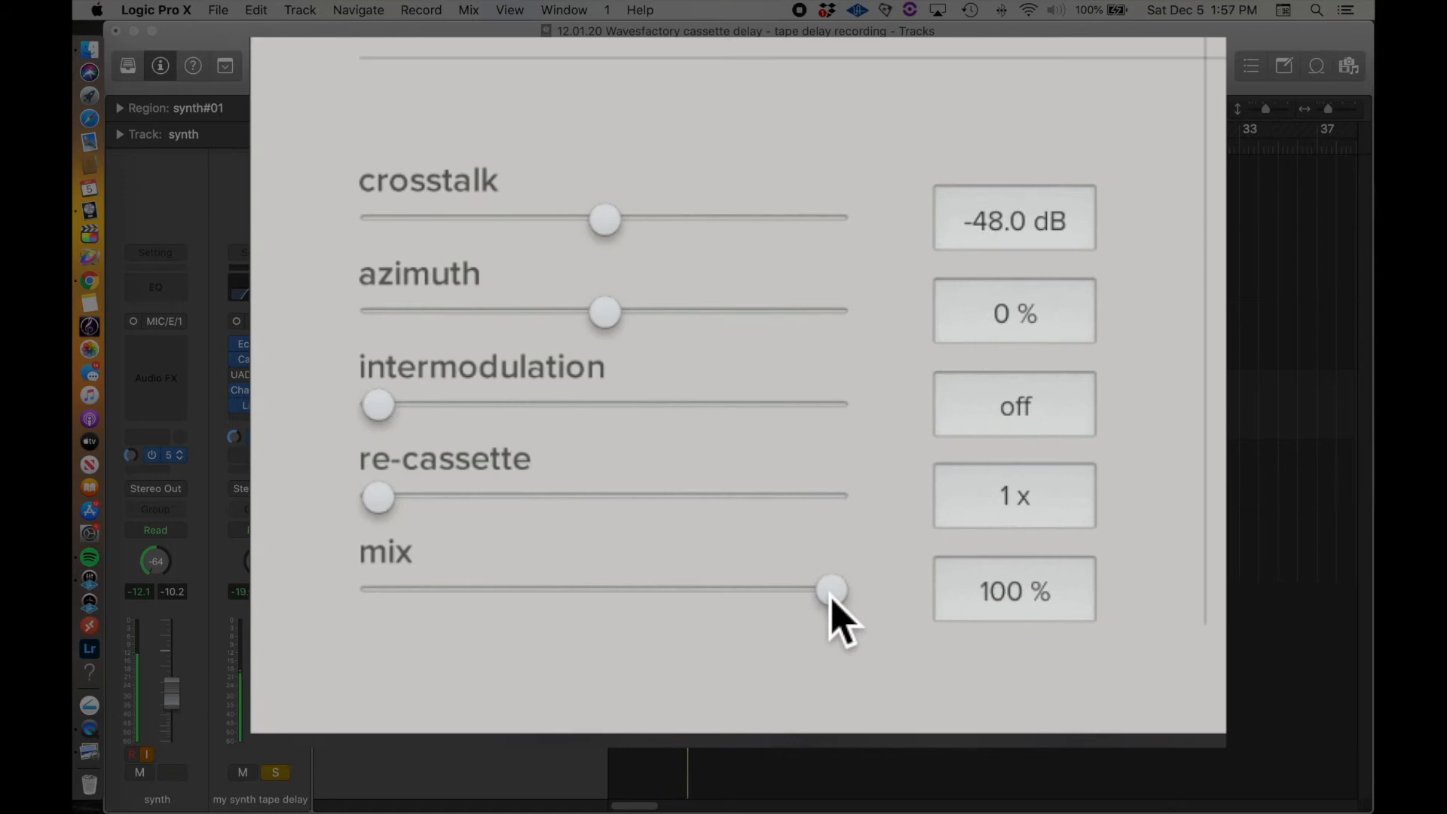
drag(829, 596, 632, 580)
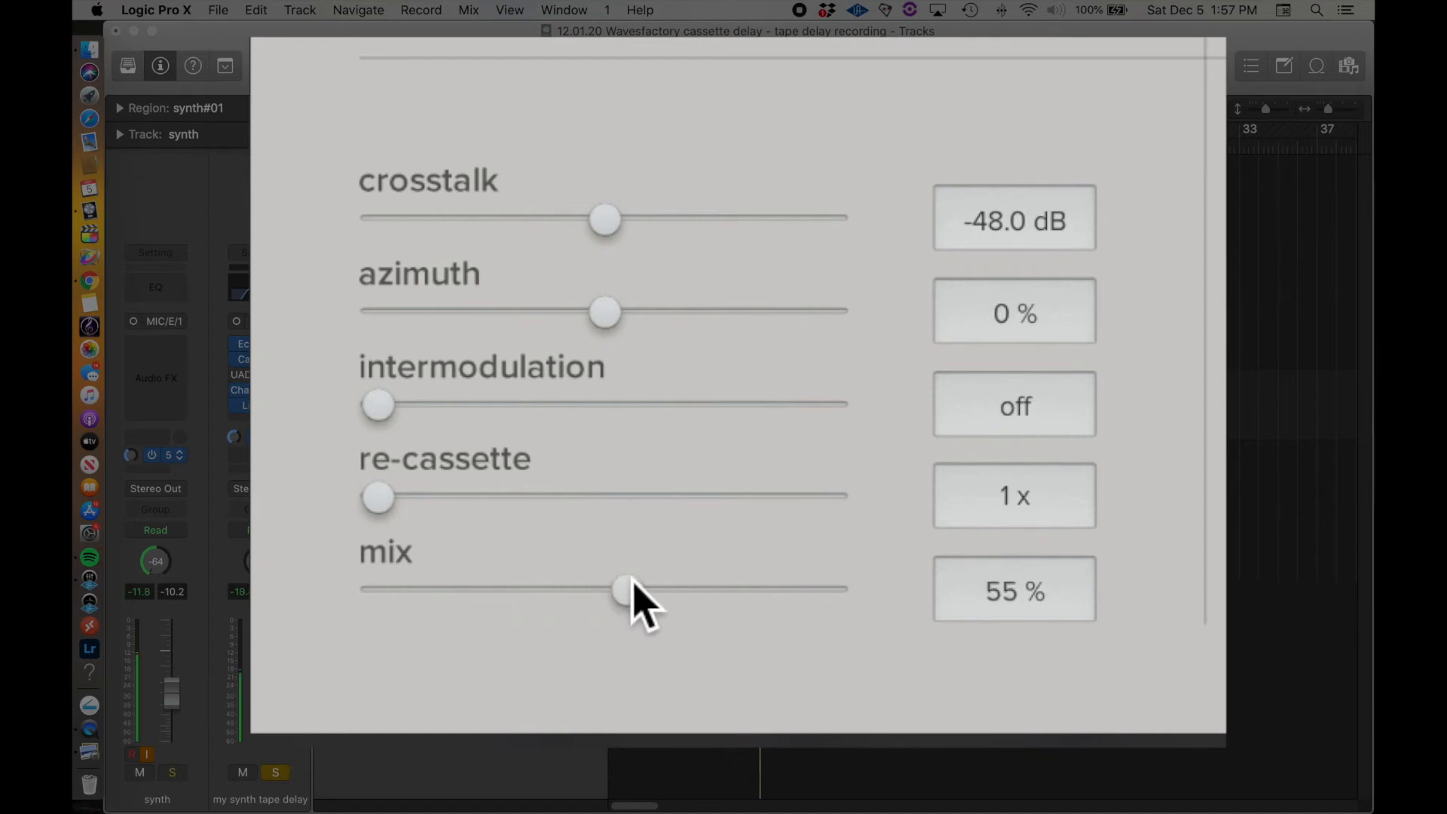
mouse_move(632, 580)
mouse_down()
mouse_move(1201, 646)
mouse_move(633, 589)
mouse_up()
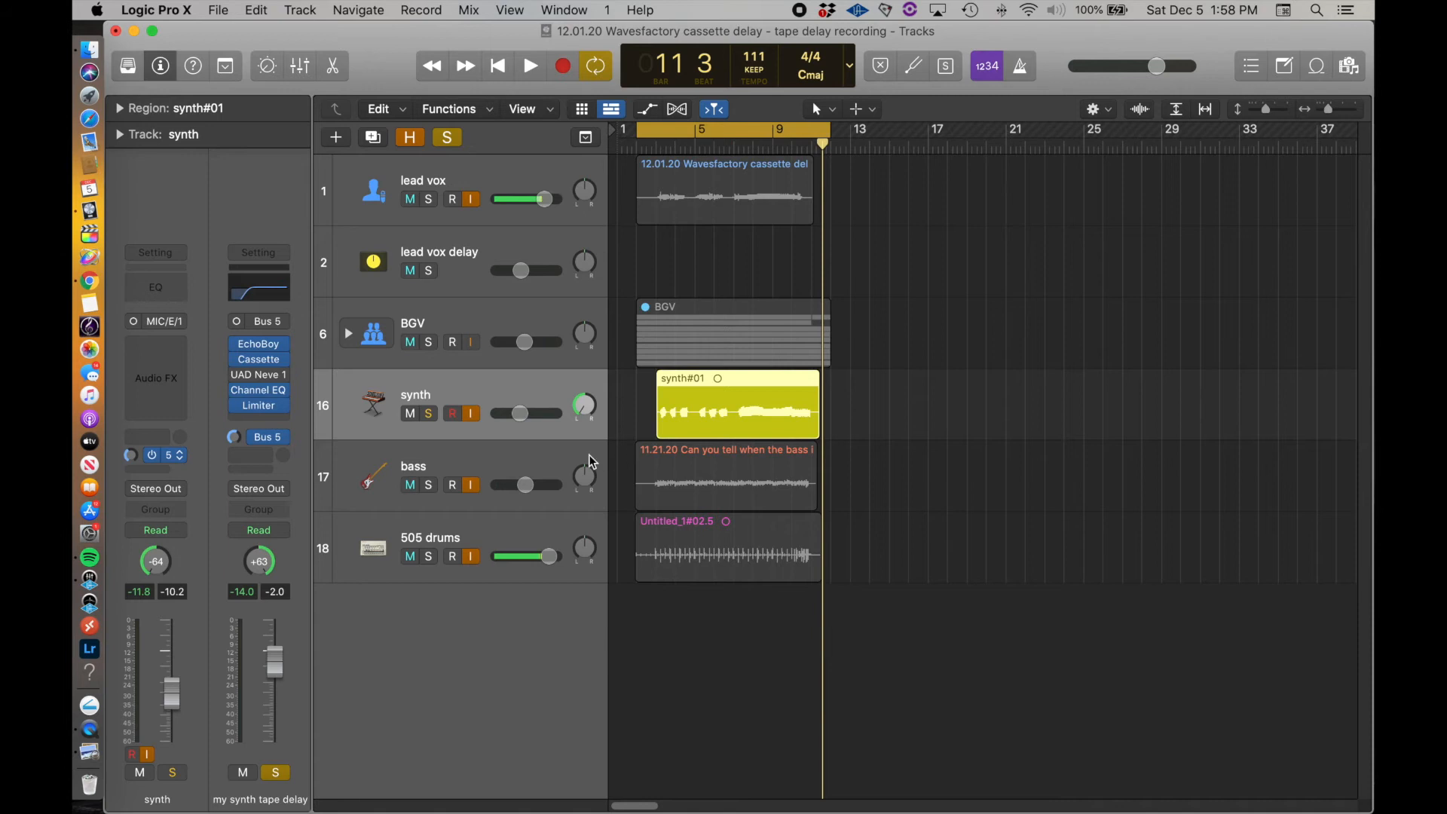
Step: Solo the BGV track stack, expand it to look over its individual audio tracks, and collapse it again
click(458, 319)
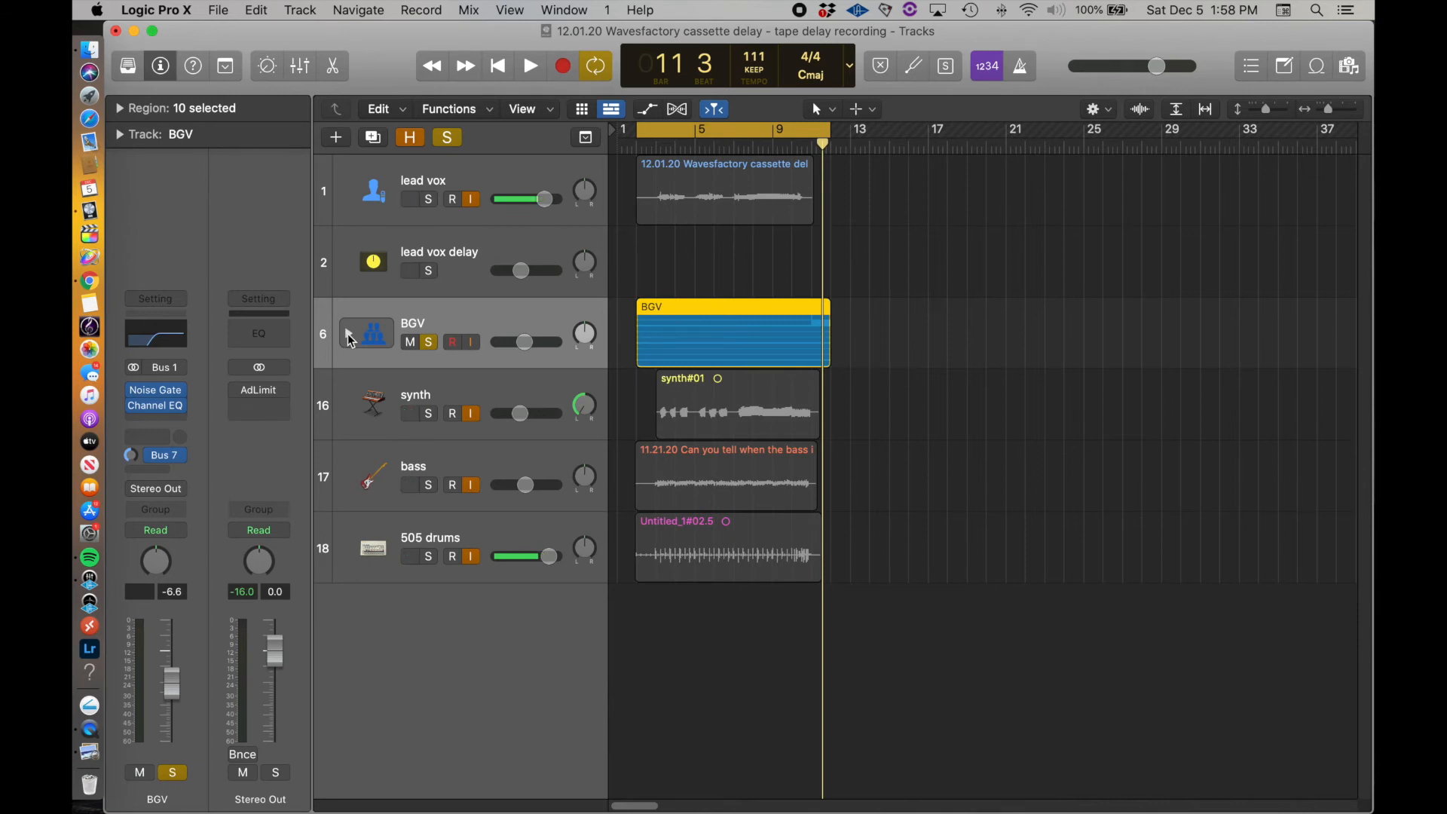
click(349, 335)
scroll(488, 449, down, 5)
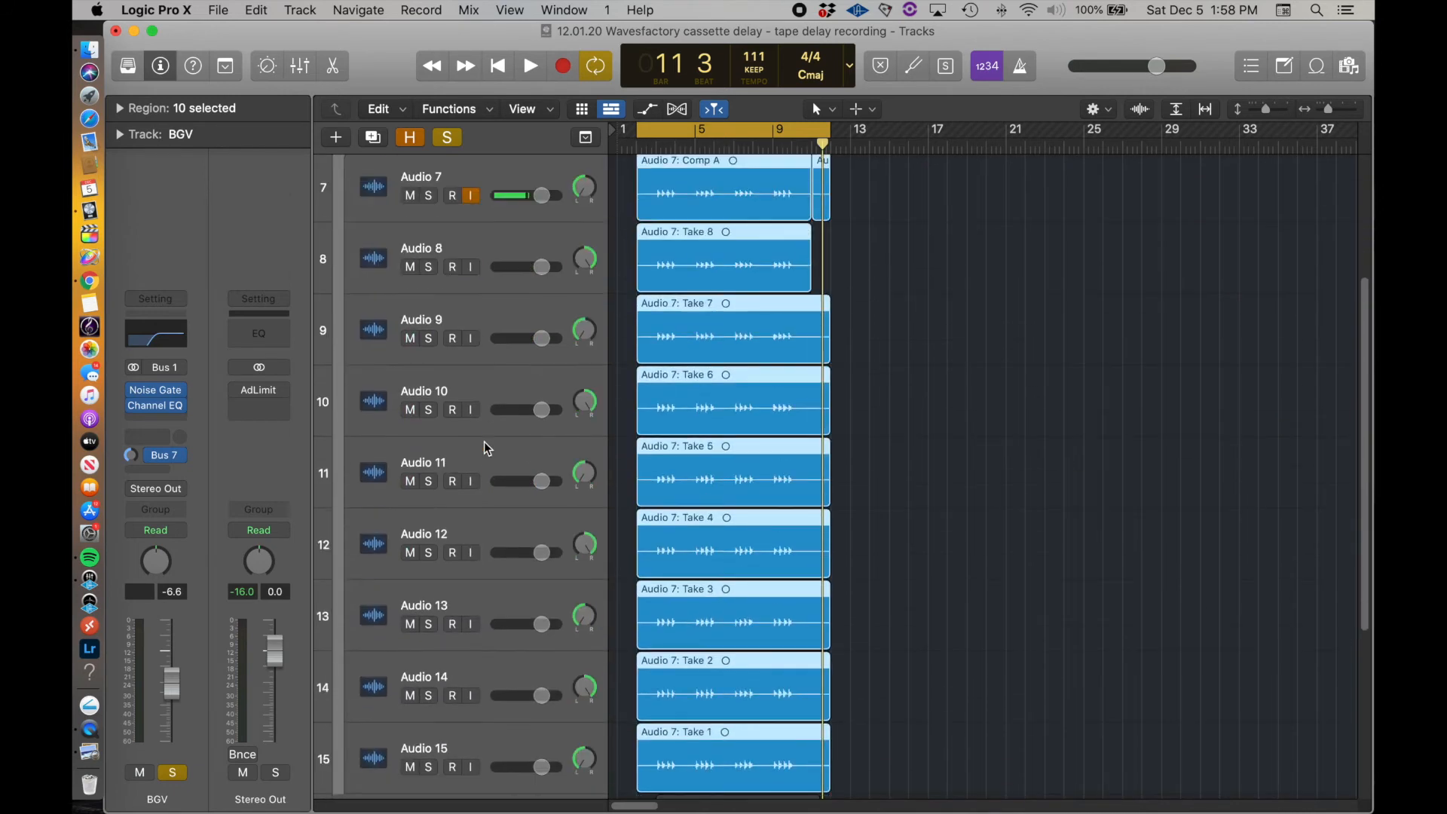
scroll(483, 445, up, 10)
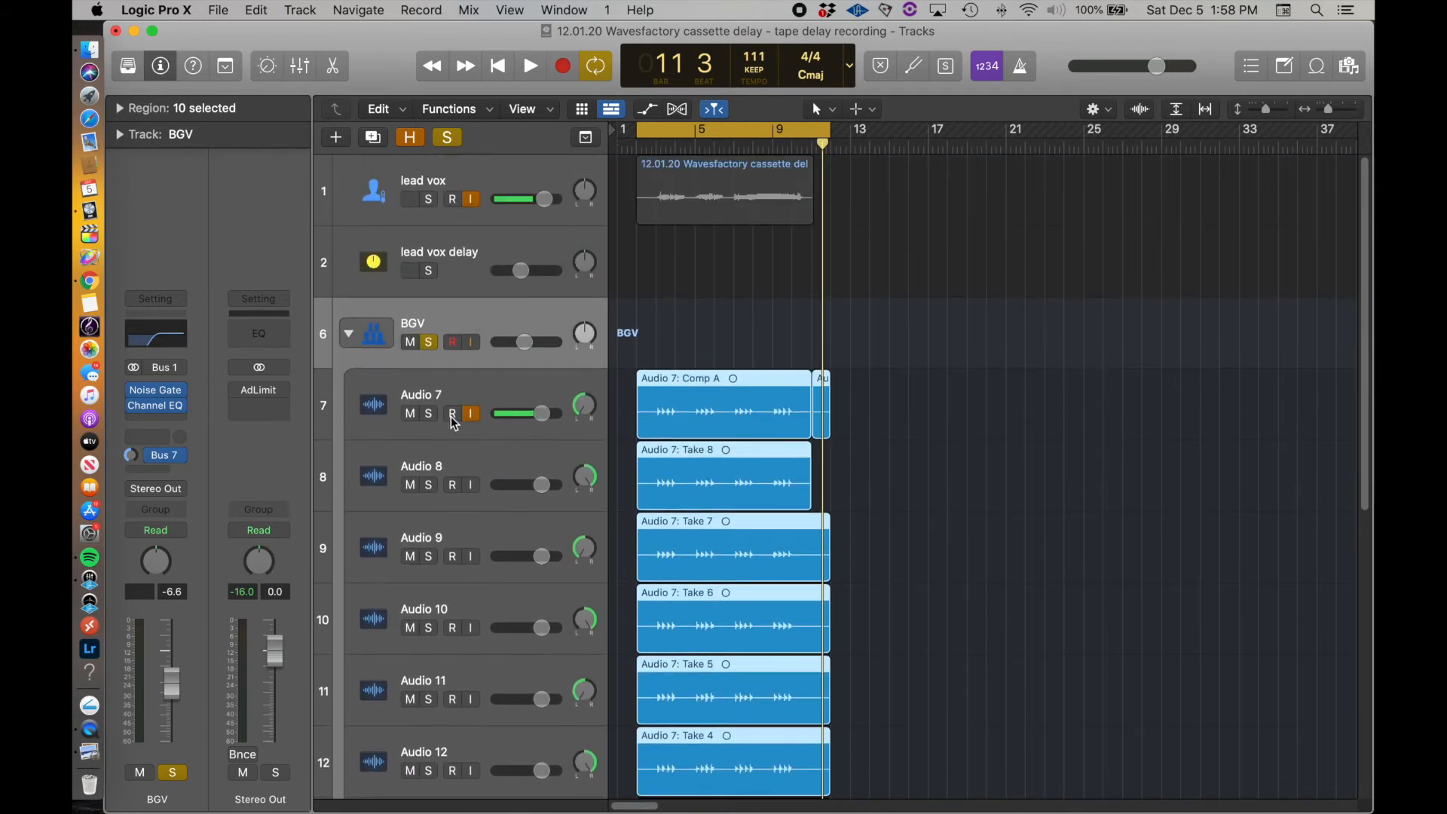
click(349, 335)
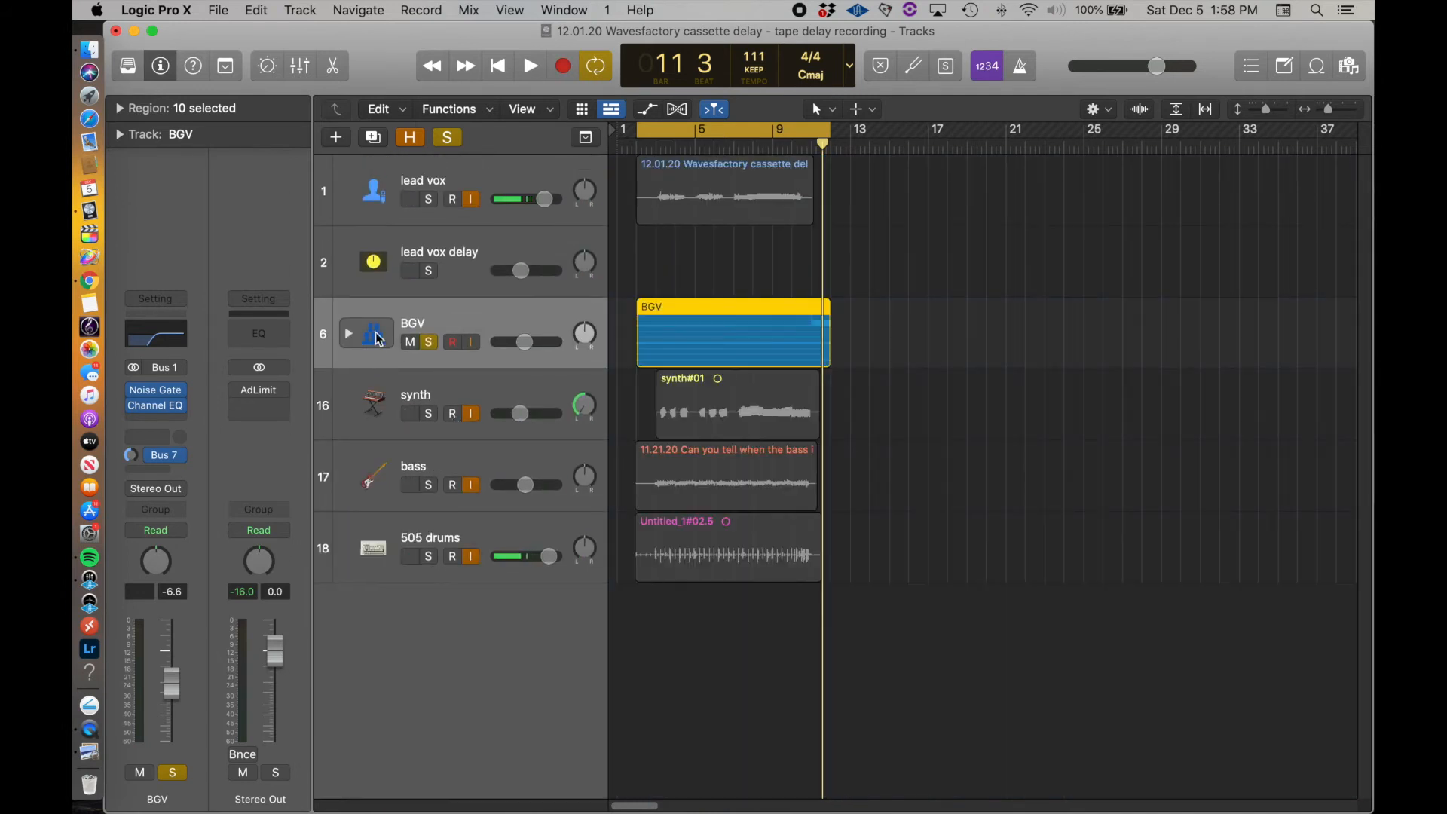
Step: Bring up the BGV delay channel fed by Bus 7 and open its Cassette plugin beside the track headers
click(169, 457)
click(214, 346)
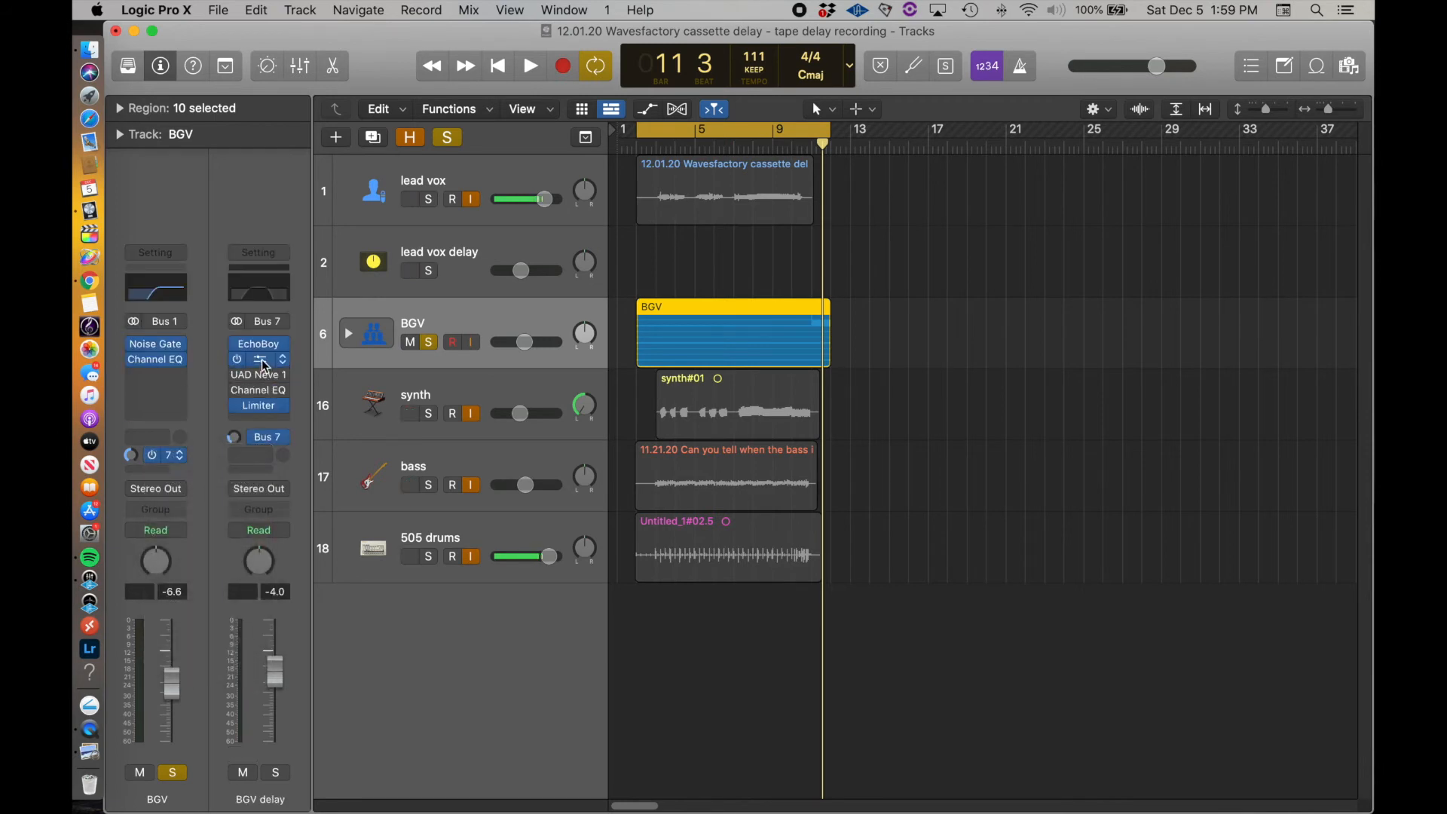
click(262, 361)
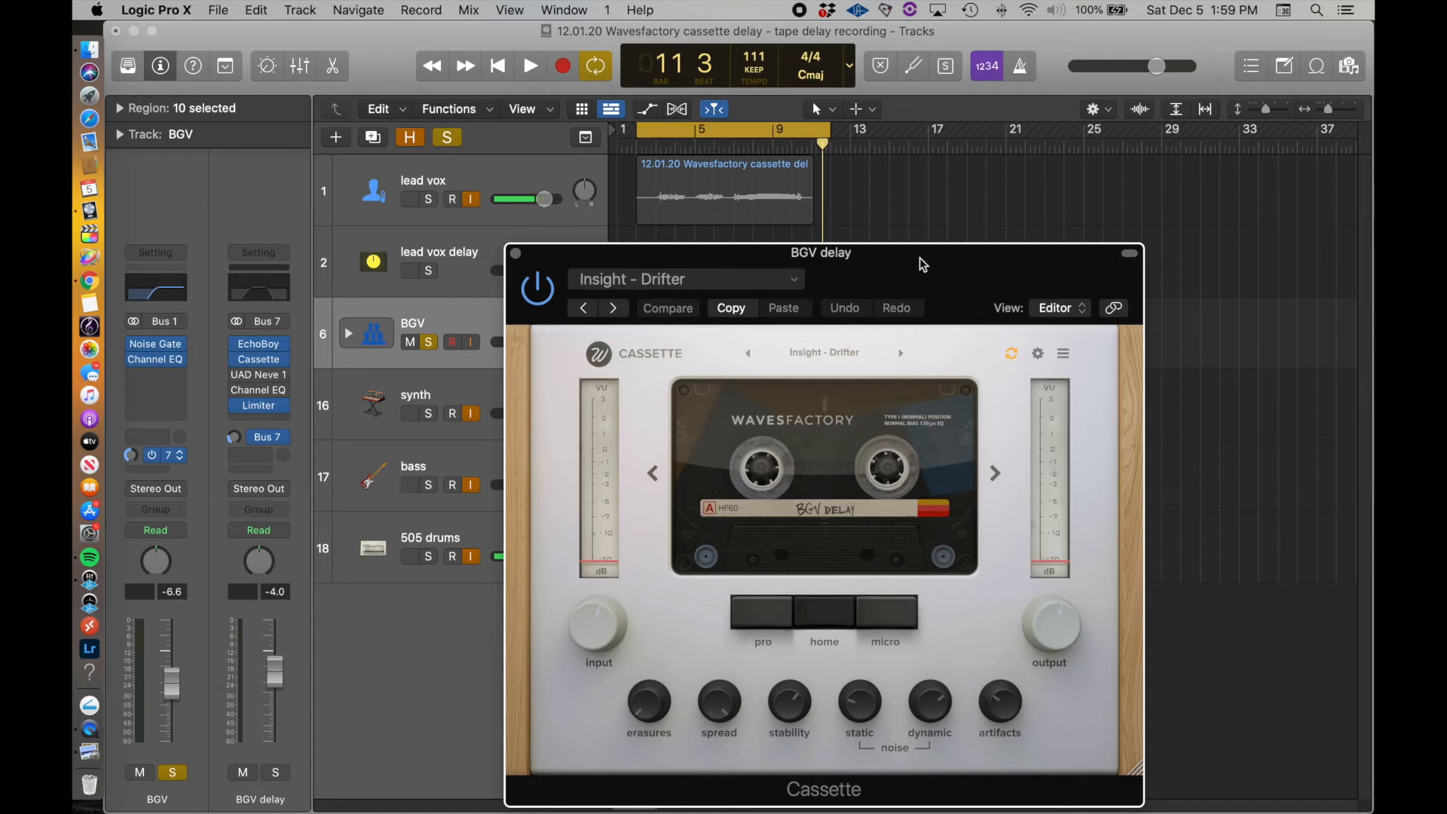
drag(922, 263, 915, 121)
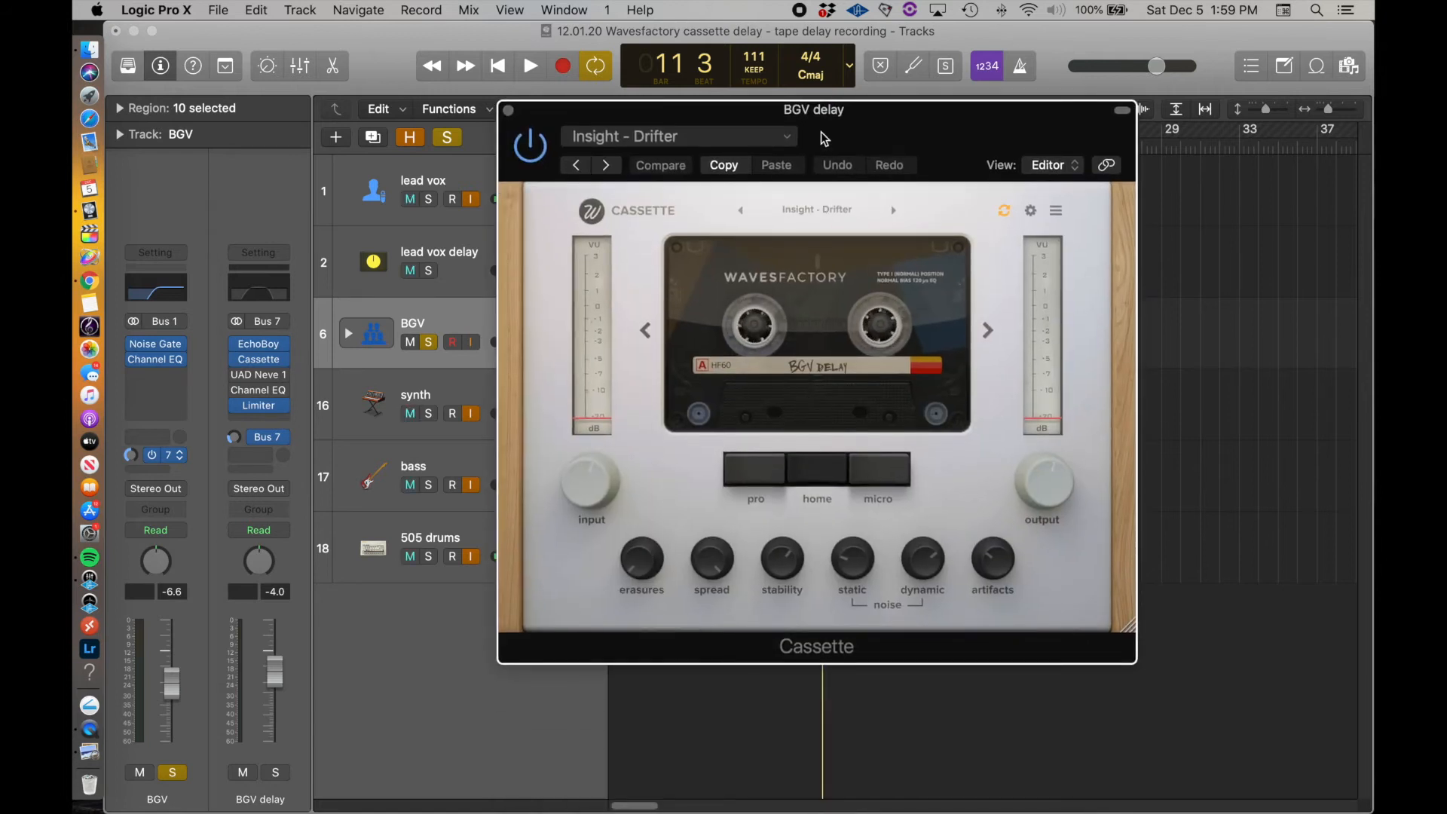
drag(821, 133, 933, 128)
Step: Play the background vocals with the Bus 7 delay send on and bypassed to compare them, leaving the send enabled
key(space)
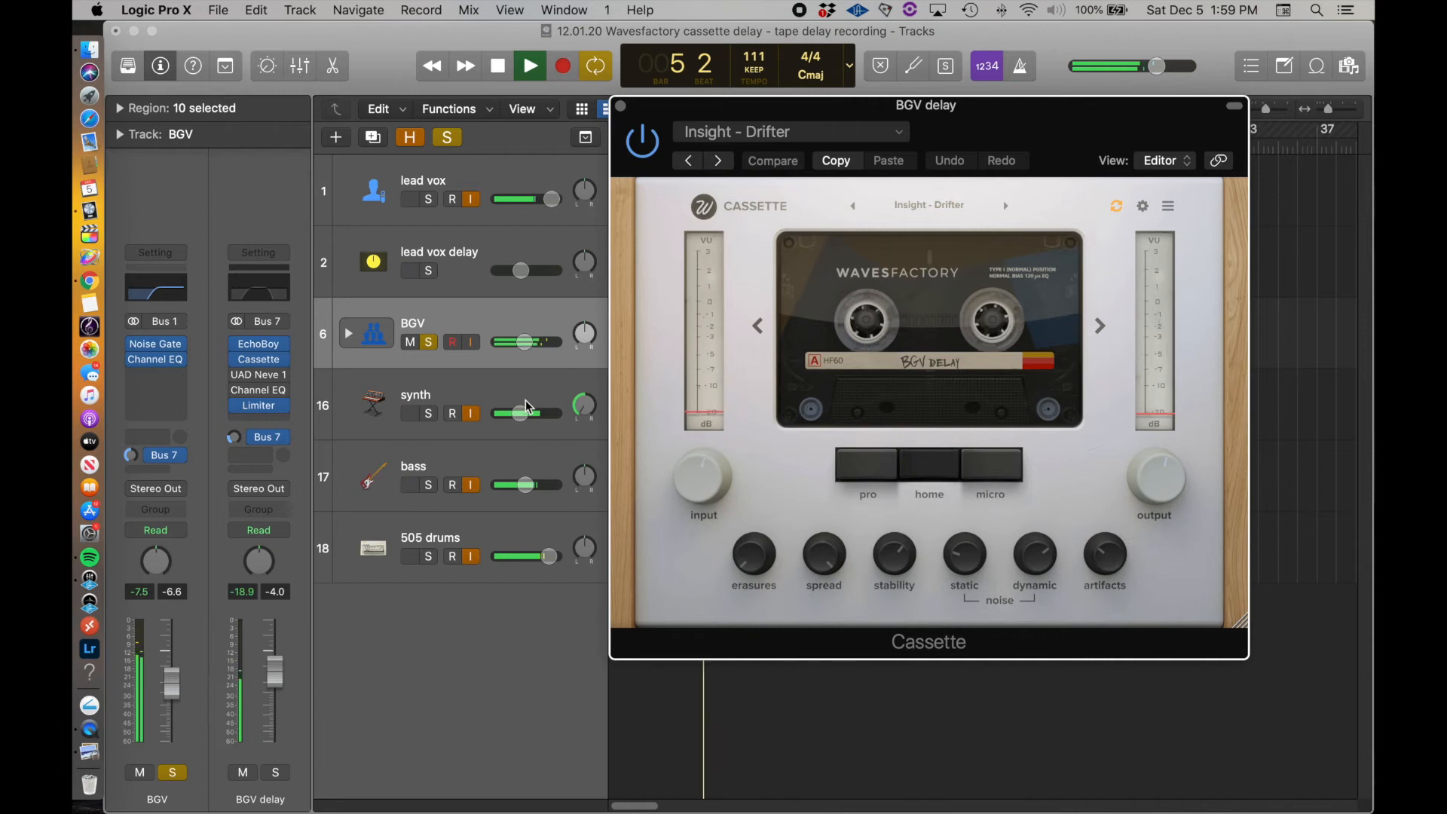
key(space)
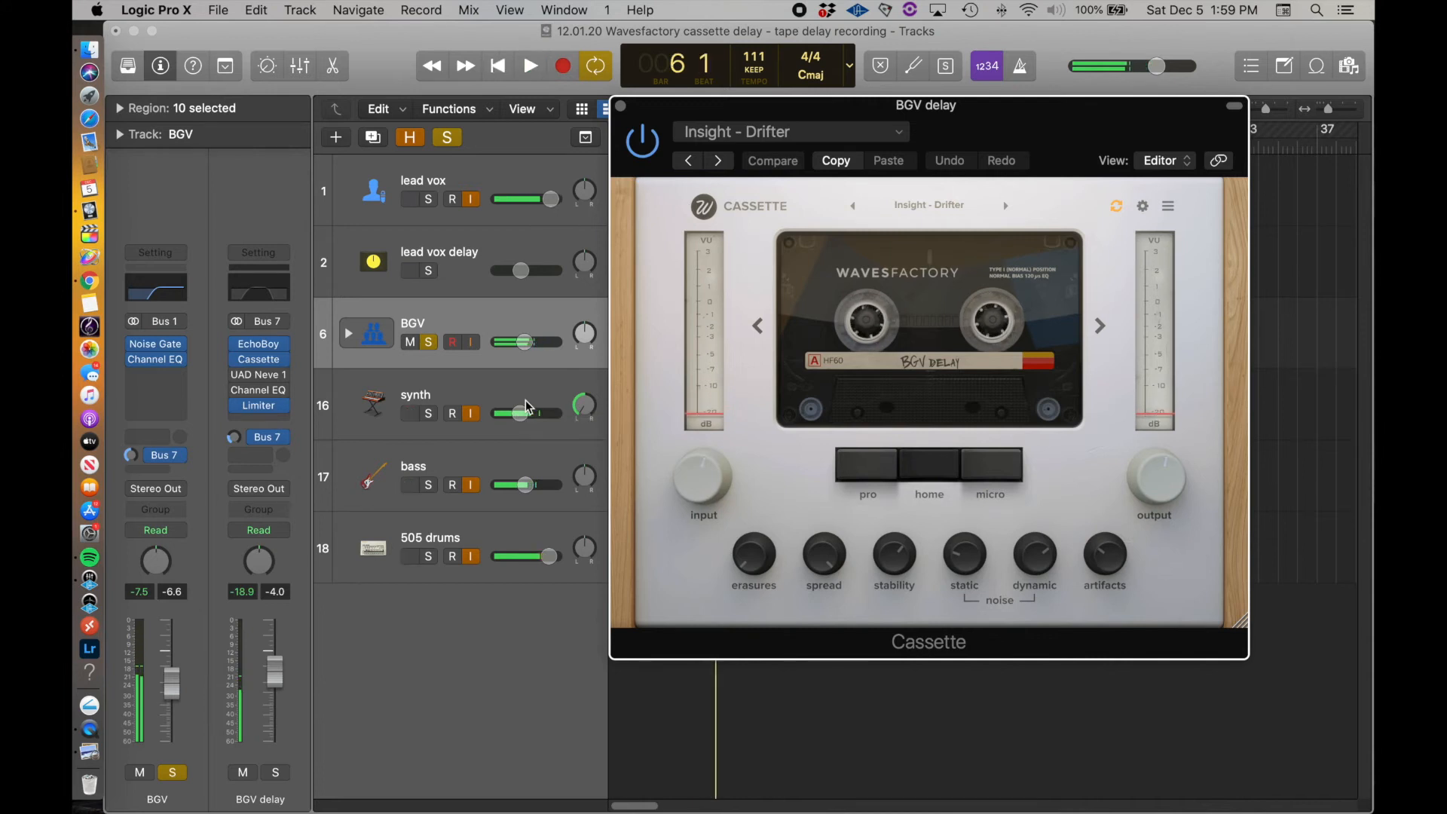
click(153, 458)
key(space)
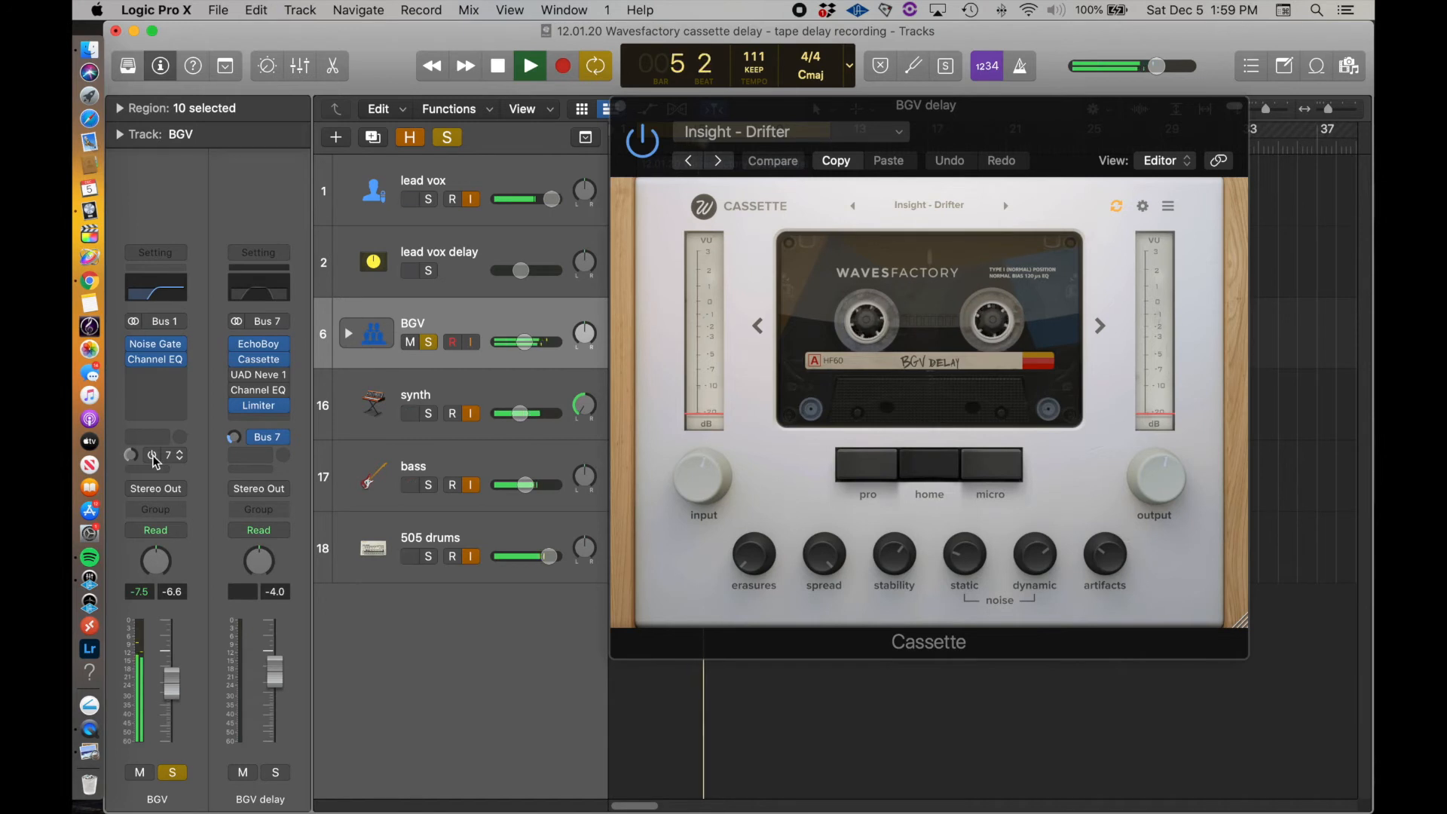
click(153, 458)
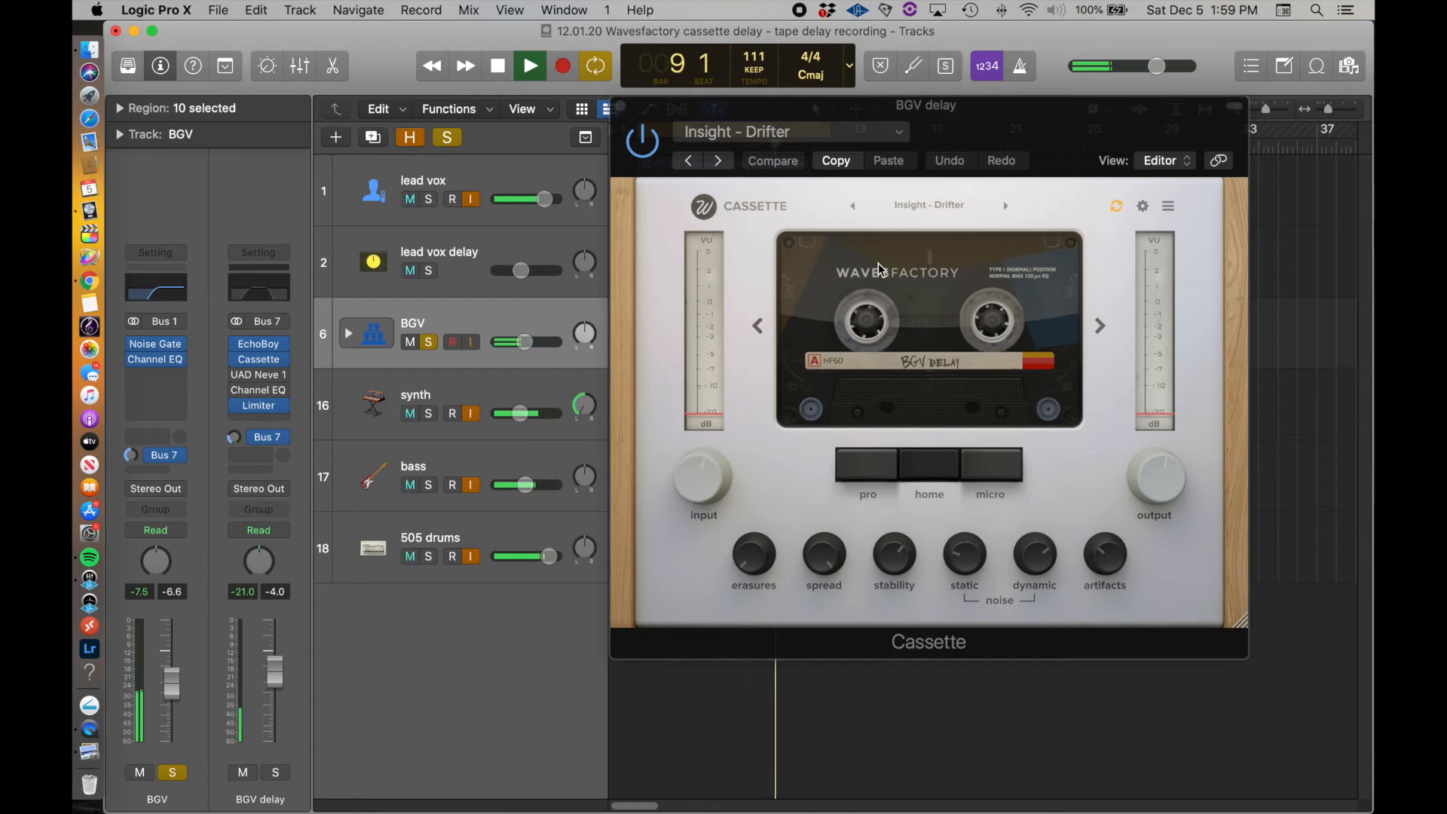
drag(1031, 109, 903, 79)
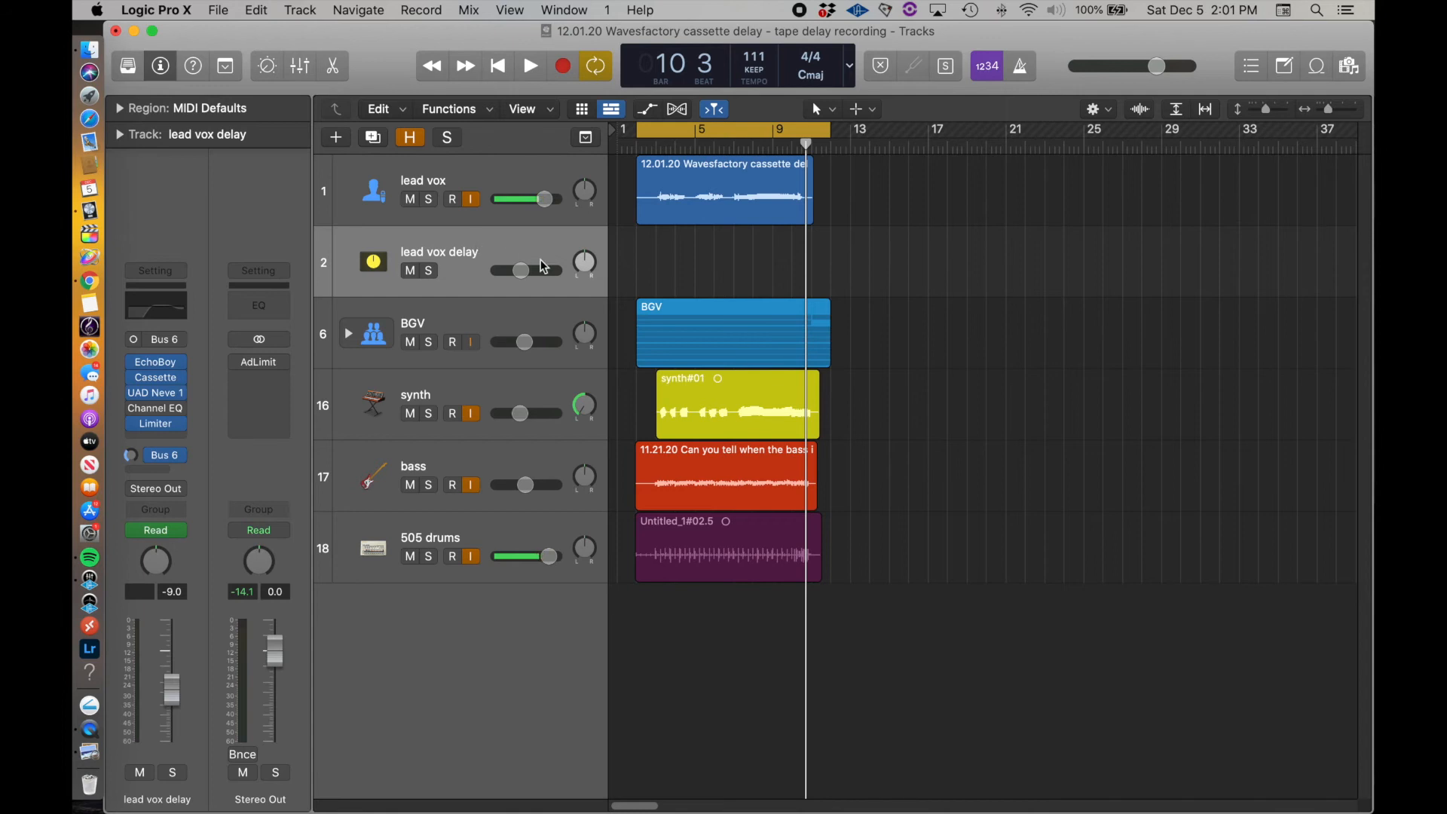
Step: Show track automation, solo the lead vox with the track lanes enlarged, and play back to follow the delay's send automation
key(a)
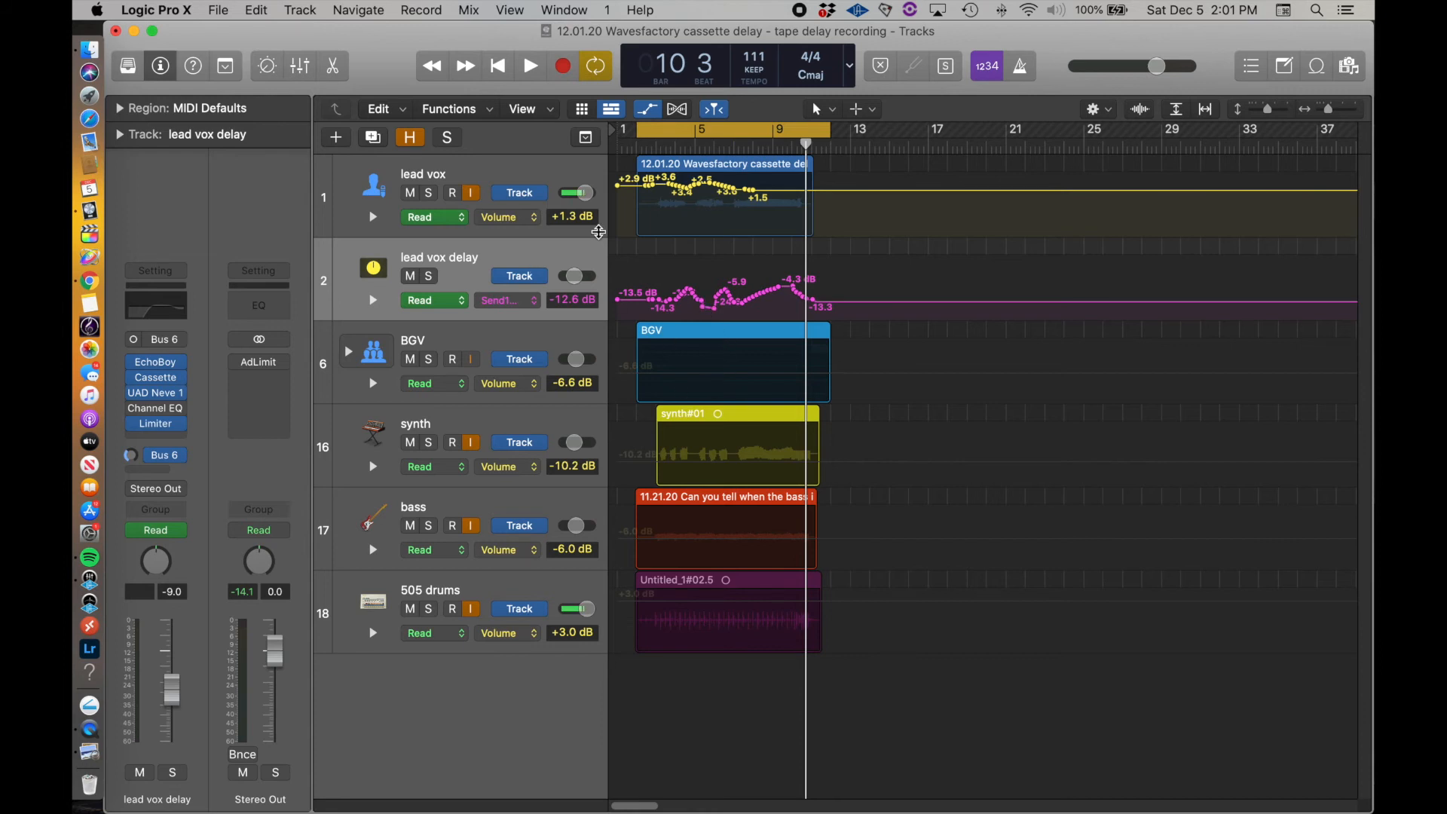
click(429, 193)
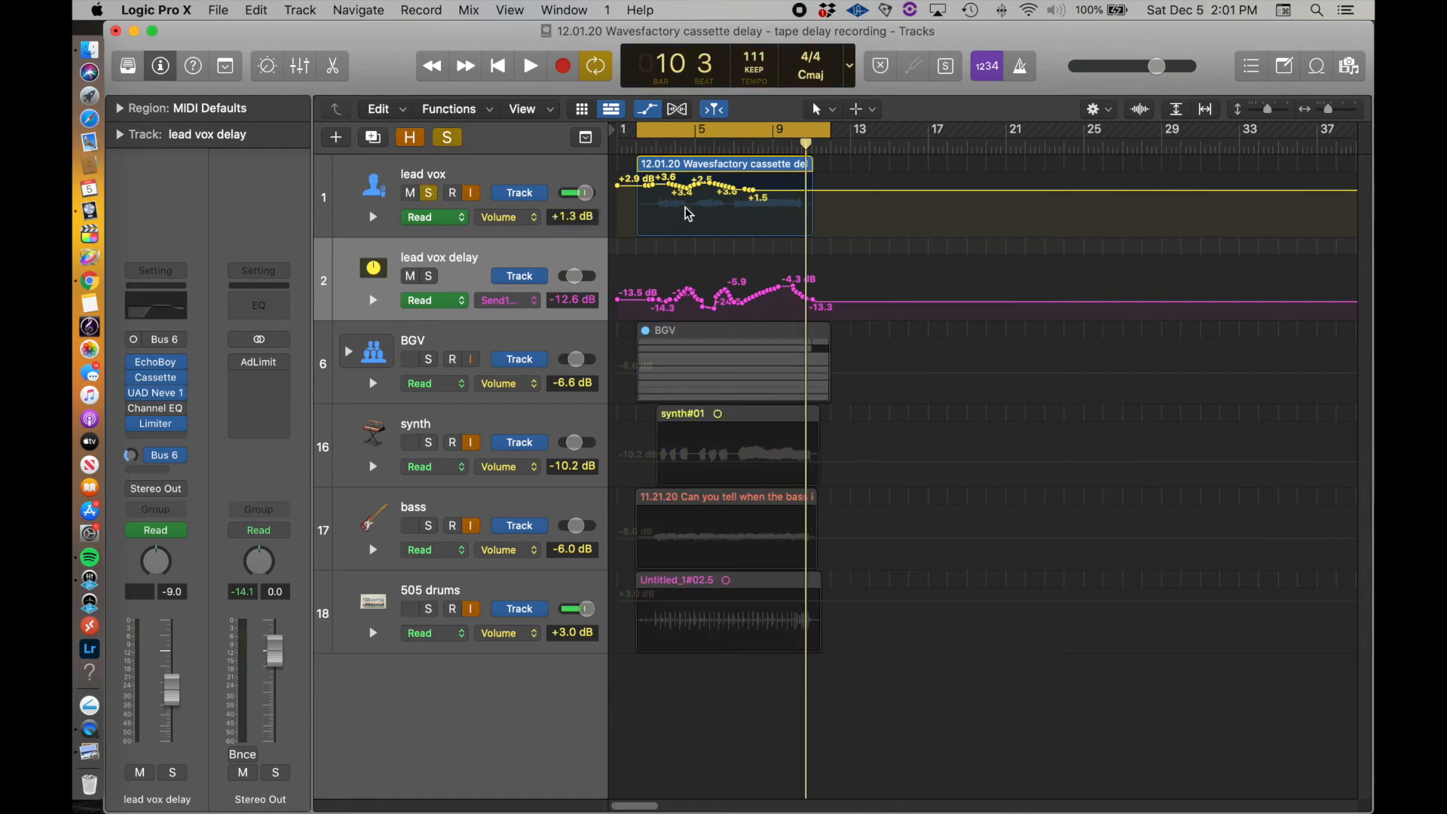
click(360, 396)
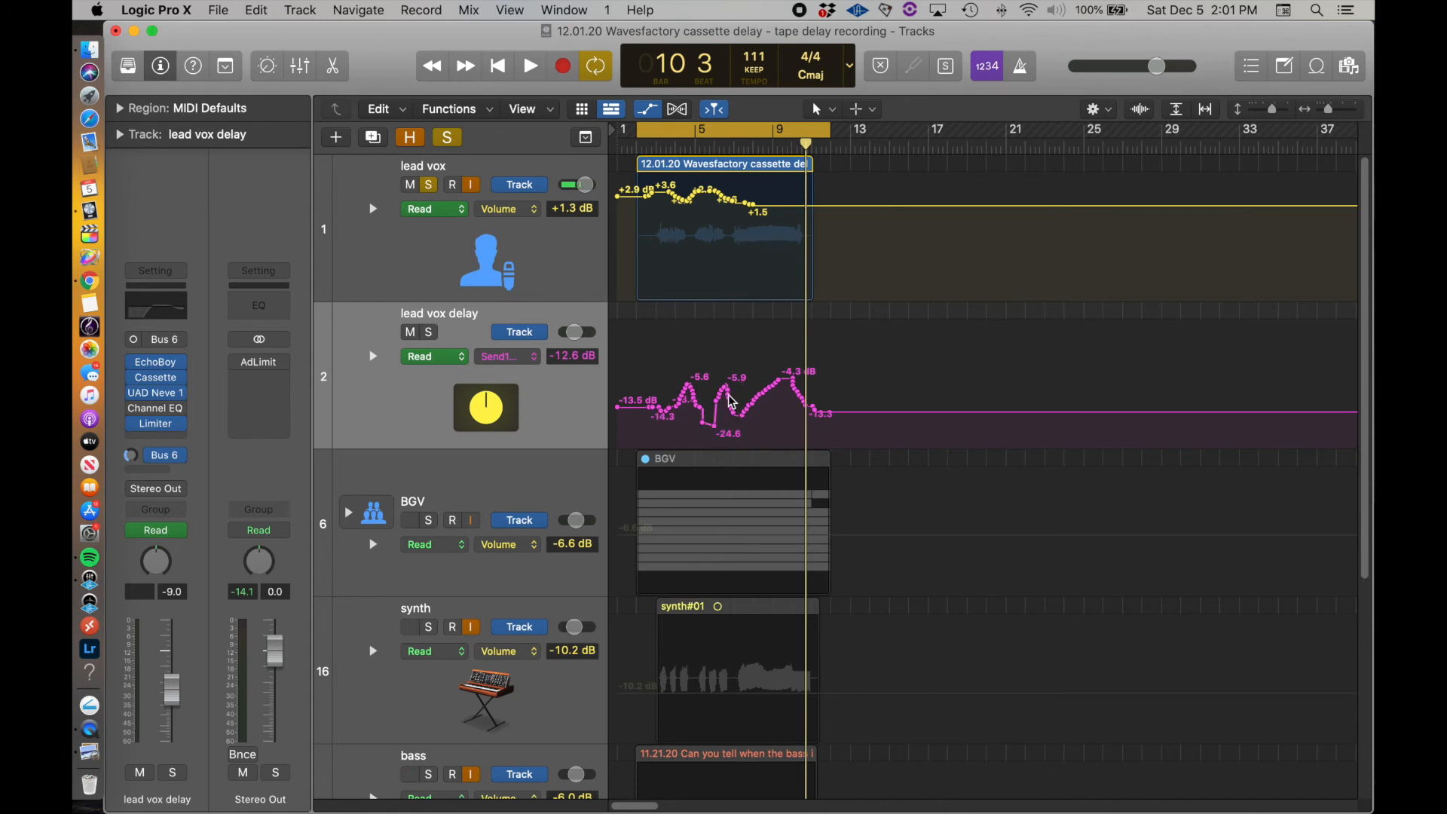
key(space)
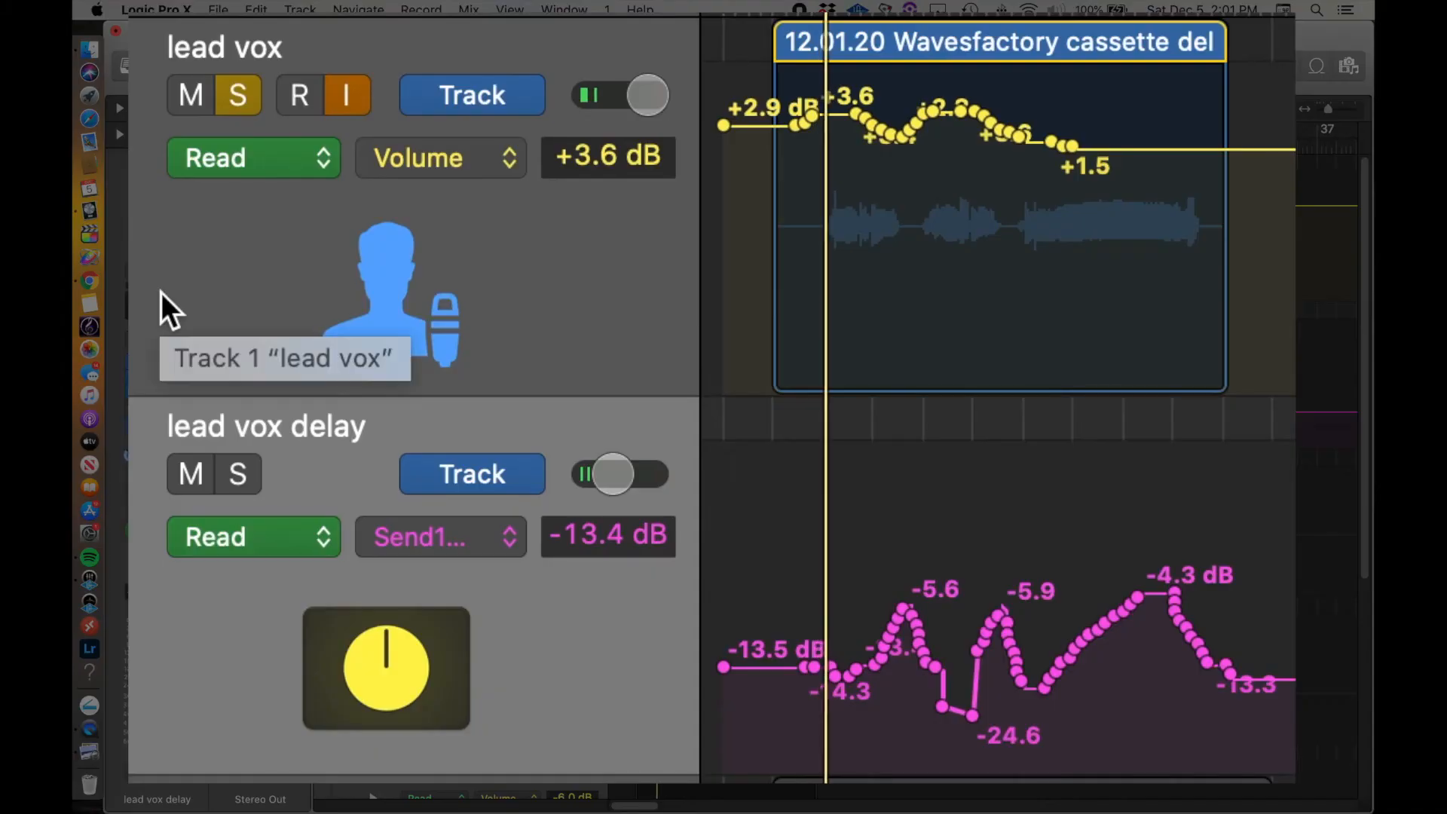